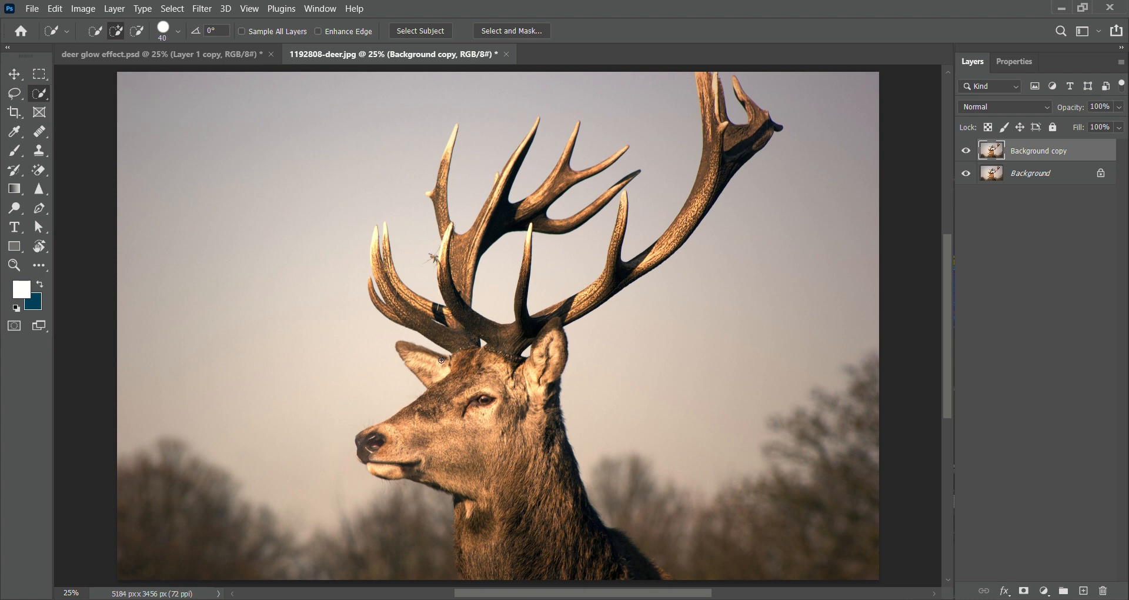
# Replace the partial selection with an automatic Select Subject selection of the deer and open it in Select and Mask.
pyautogui.moveTo(468, 356); pyautogui.dragTo(479, 382)
pyautogui.click(437, 31)
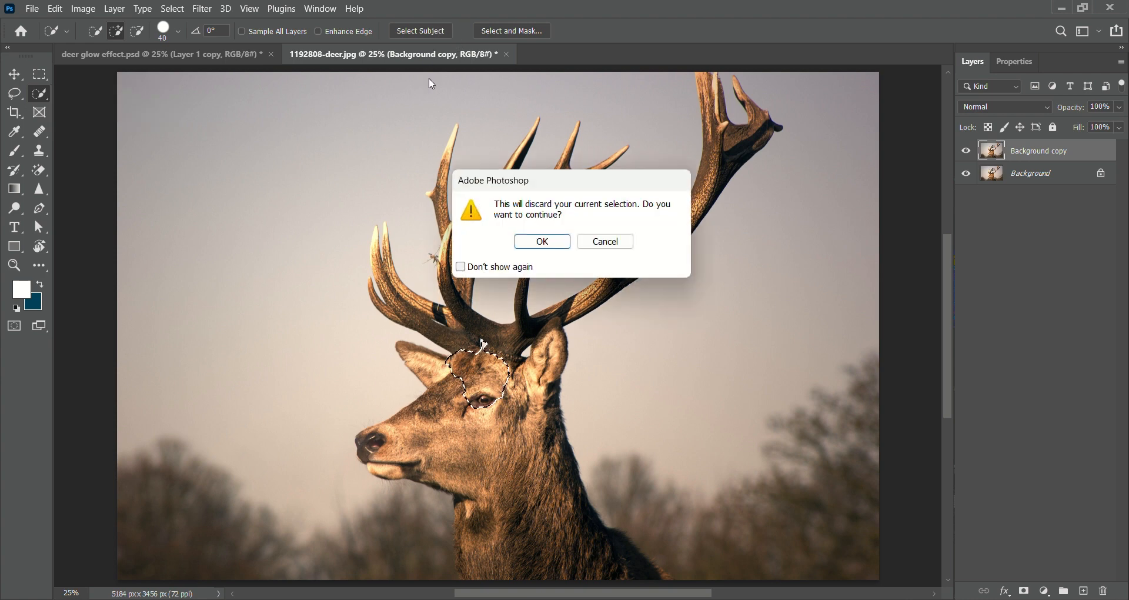
pyautogui.click(551, 241)
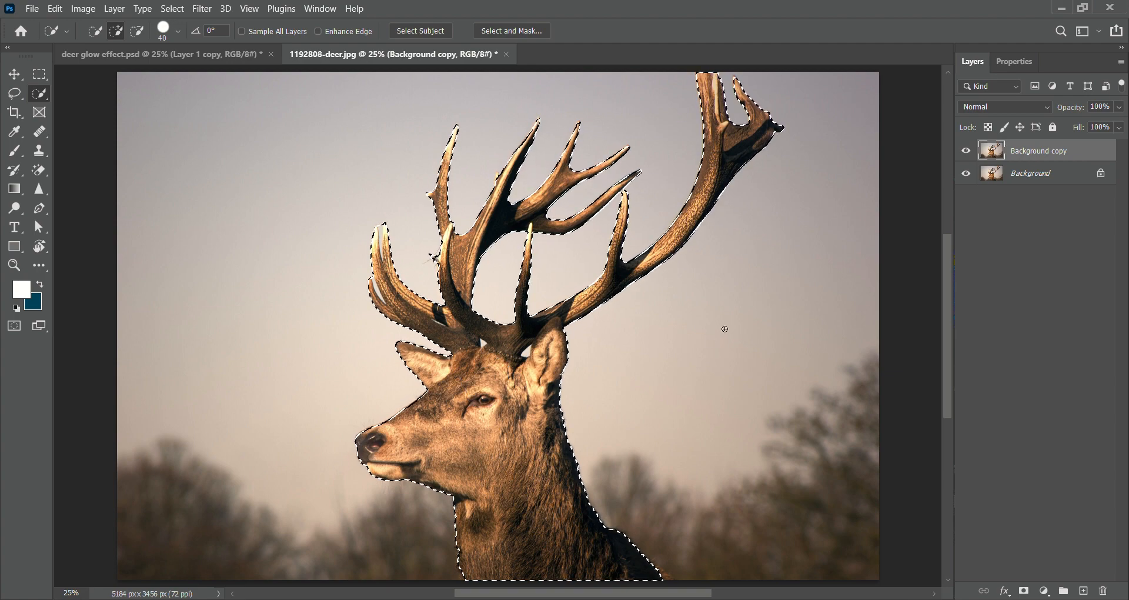
pyautogui.click(490, 31)
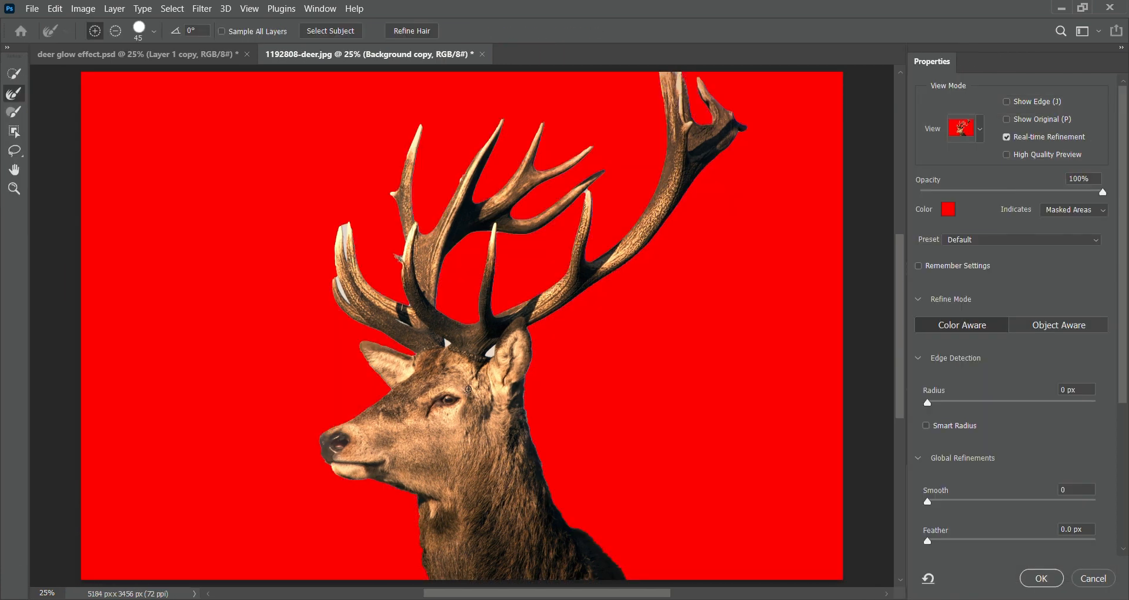
# Brush the Refine Edge tool over the background left between the antlers, in the gaps above the head and along the neck.
pyautogui.scroll(5, 299, 342)
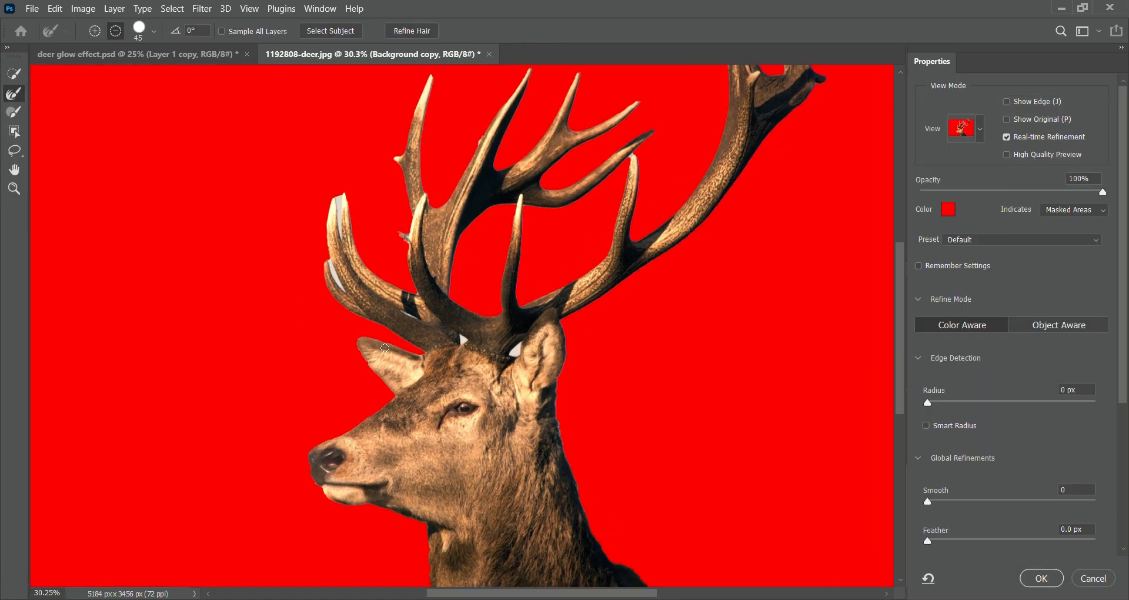
pyautogui.moveTo(299, 211)
pyautogui.mouseDown()
pyautogui.moveTo(325, 269)
pyautogui.moveTo(314, 251)
pyautogui.moveTo(330, 86)
pyautogui.moveTo(323, 172)
pyautogui.moveTo(321, 97)
pyautogui.mouseUp()
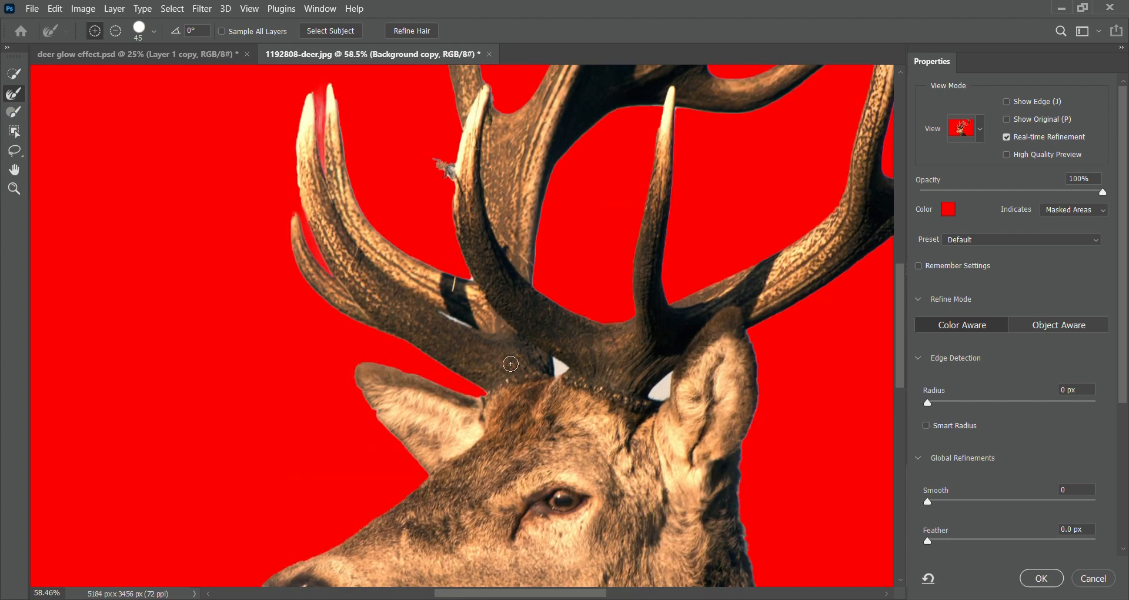
pyautogui.click(559, 367)
pyautogui.click(669, 373)
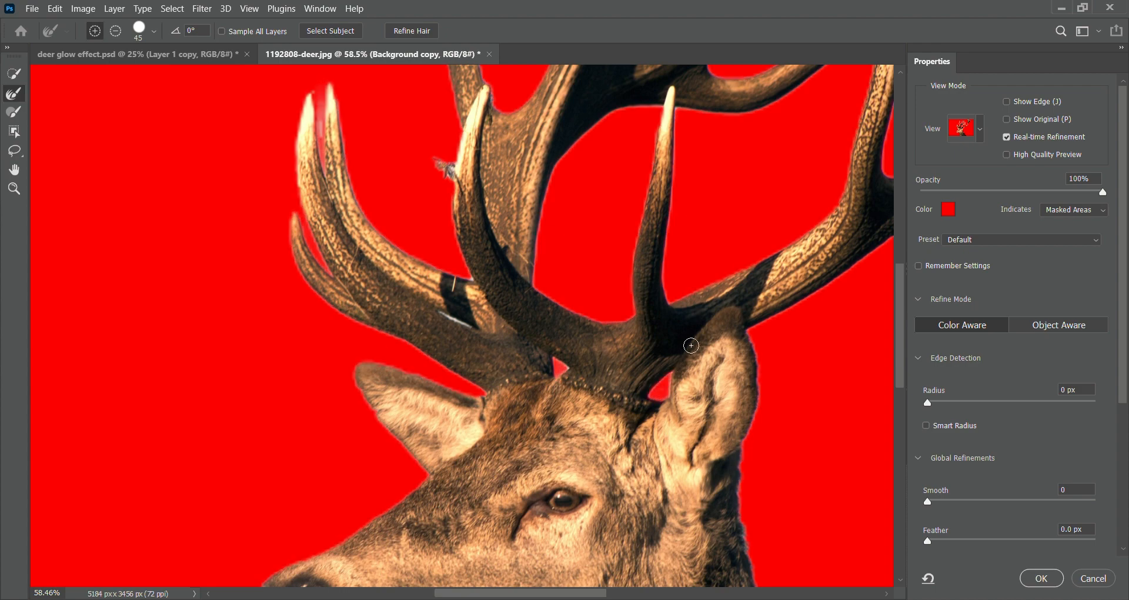
pyautogui.scroll(-5, 767, 182)
pyautogui.scroll(5, 683, 259)
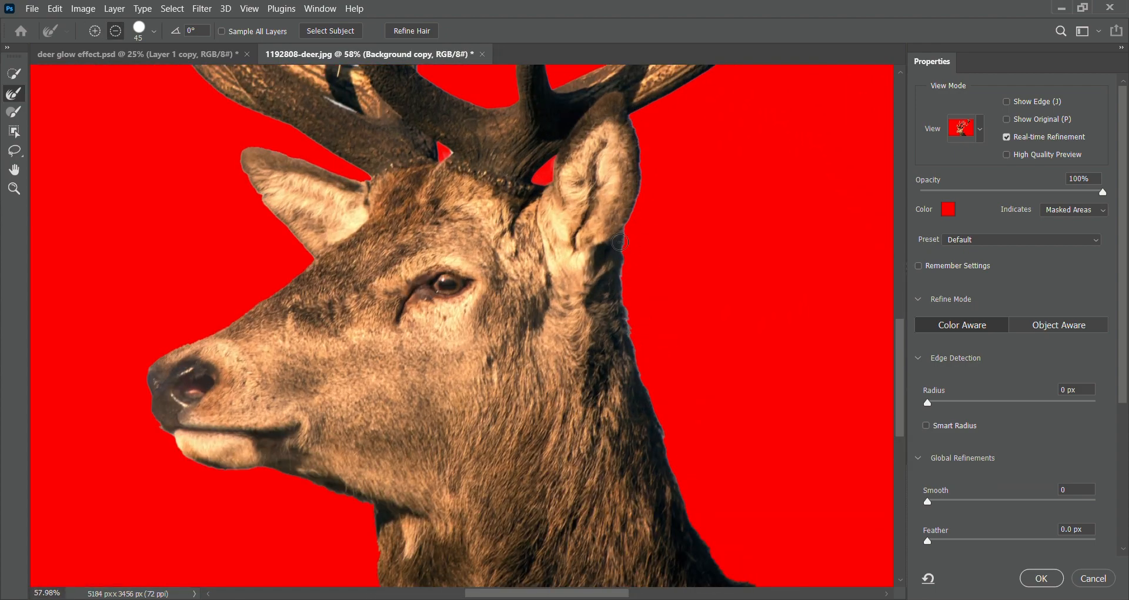
pyautogui.scroll(-3, 661, 434)
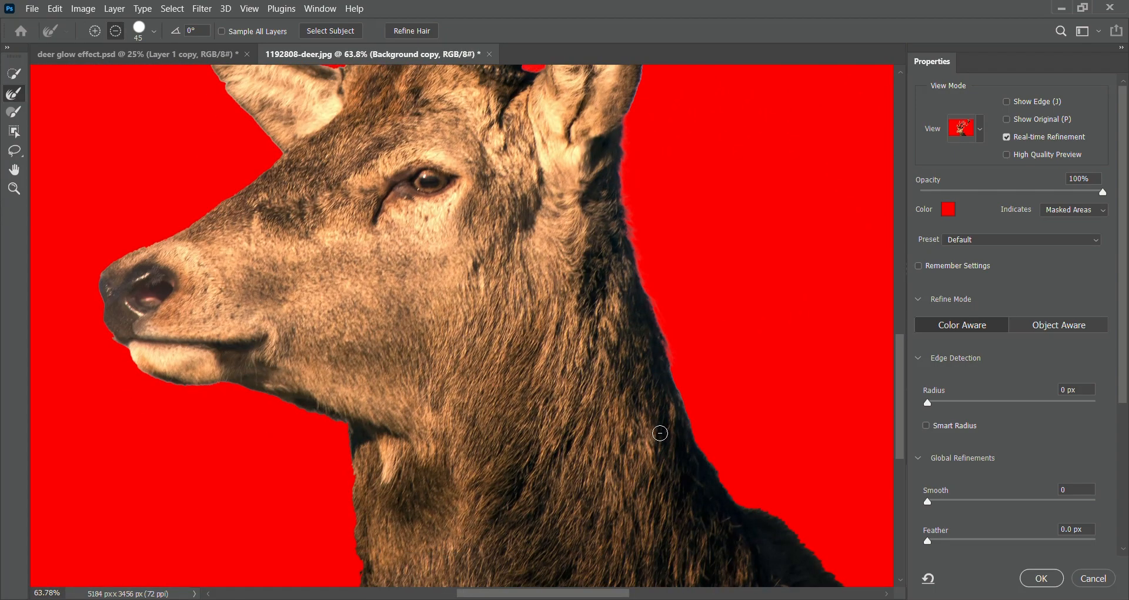
pyautogui.scroll(2, 661, 434)
pyautogui.scroll(-2, 602, 364)
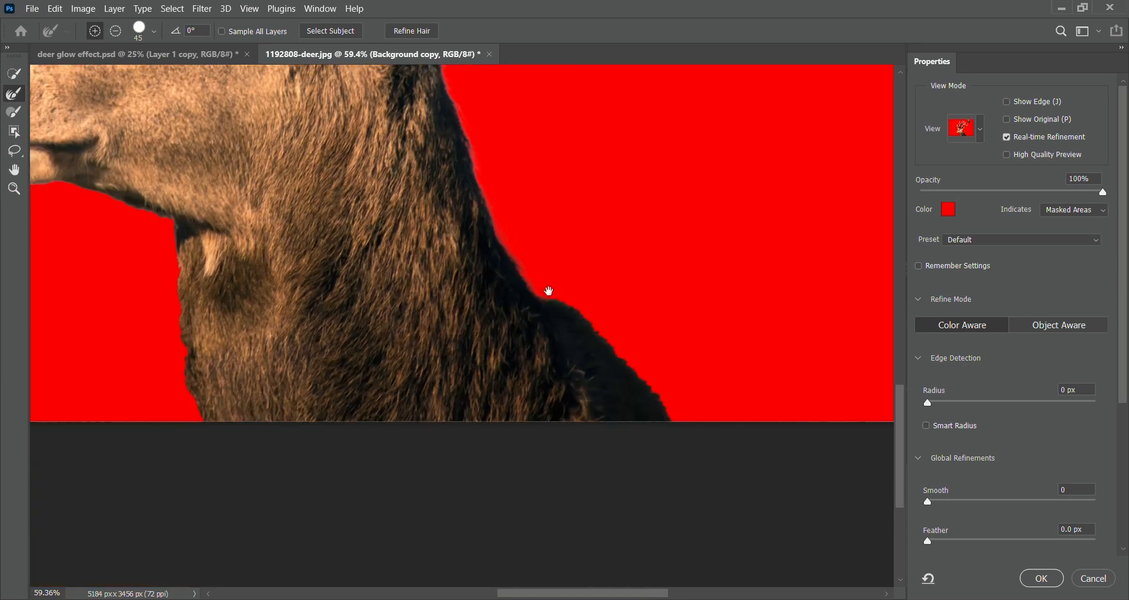
pyautogui.scroll(-5, 631, 447)
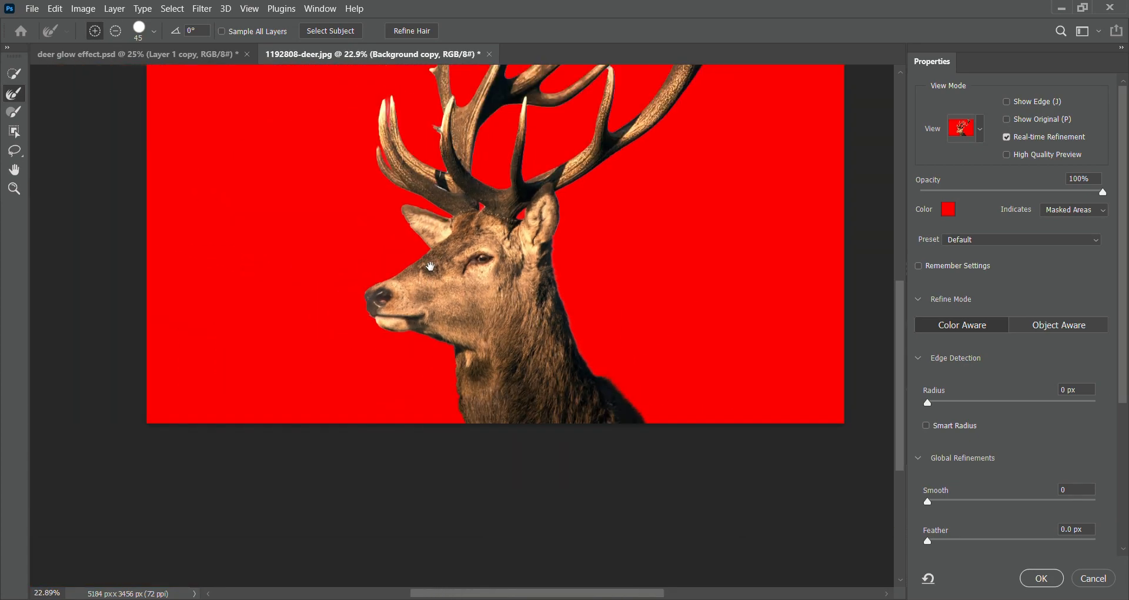
# Feather the deer selection by 2.0 px and output the result to a new layer.
pyautogui.scroll(-3, 945, 436)
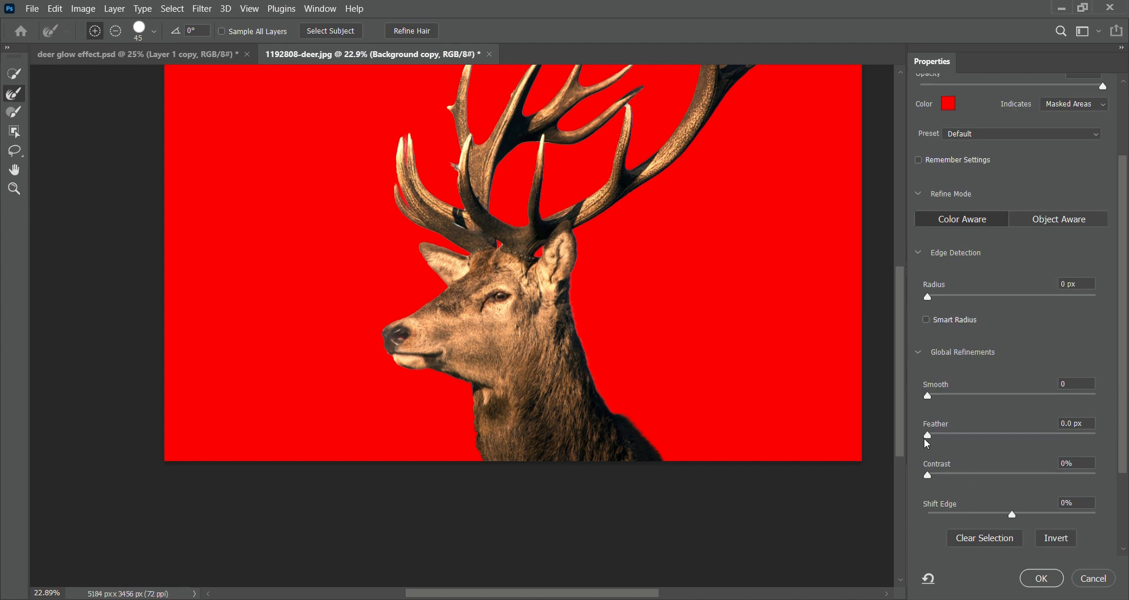
pyautogui.moveTo(928, 442); pyautogui.dragTo(953, 448)
pyautogui.scroll(-3, 927, 379)
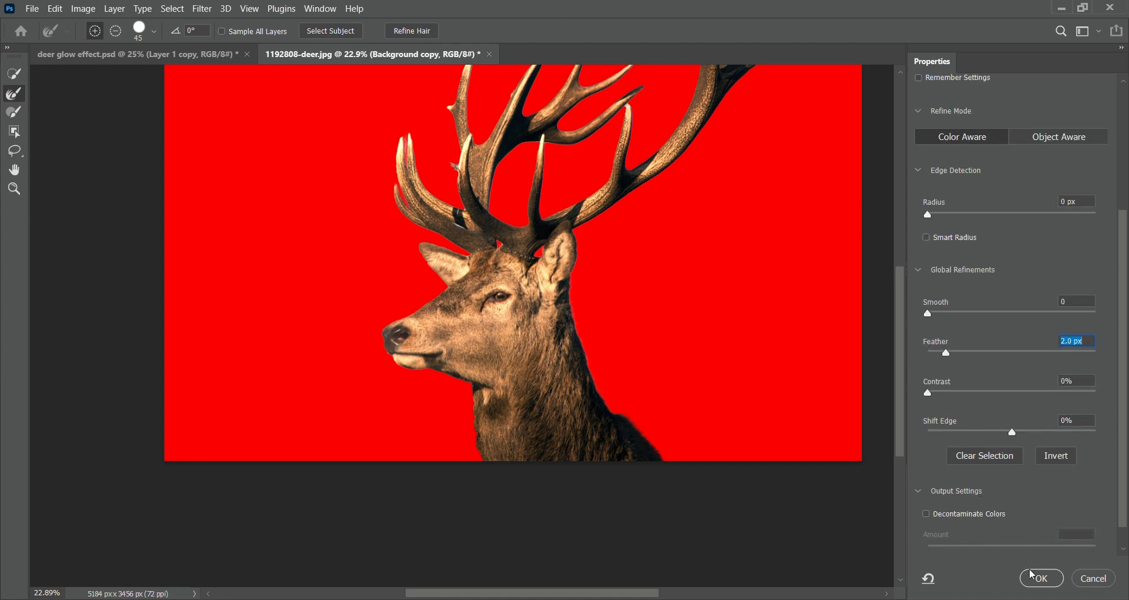
pyautogui.scroll(-1, 1035, 489)
pyautogui.click(1033, 549)
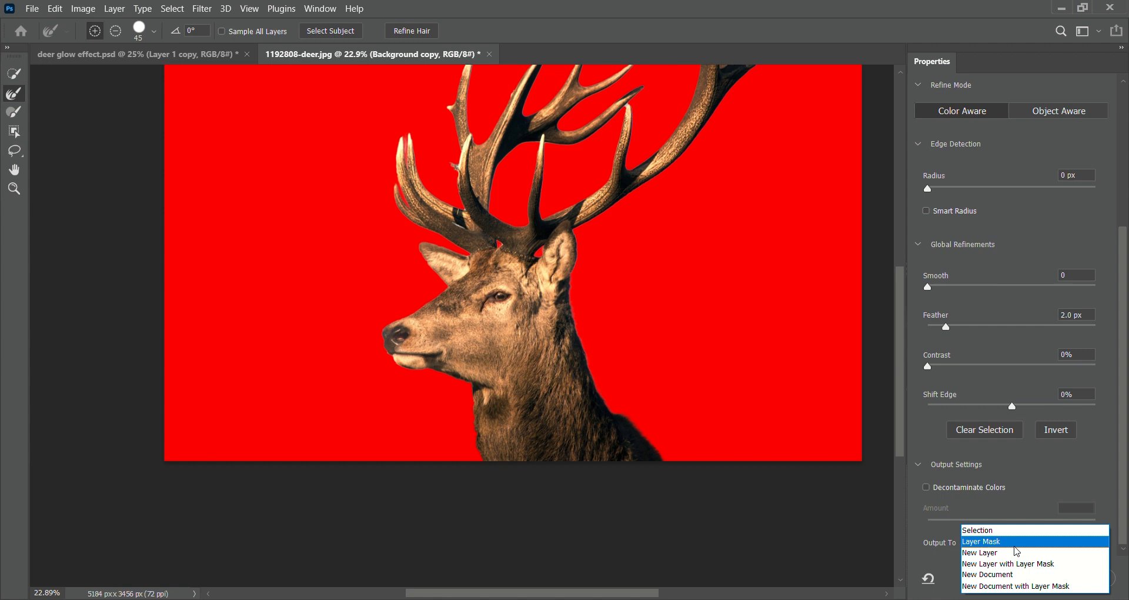
pyautogui.click(1017, 552)
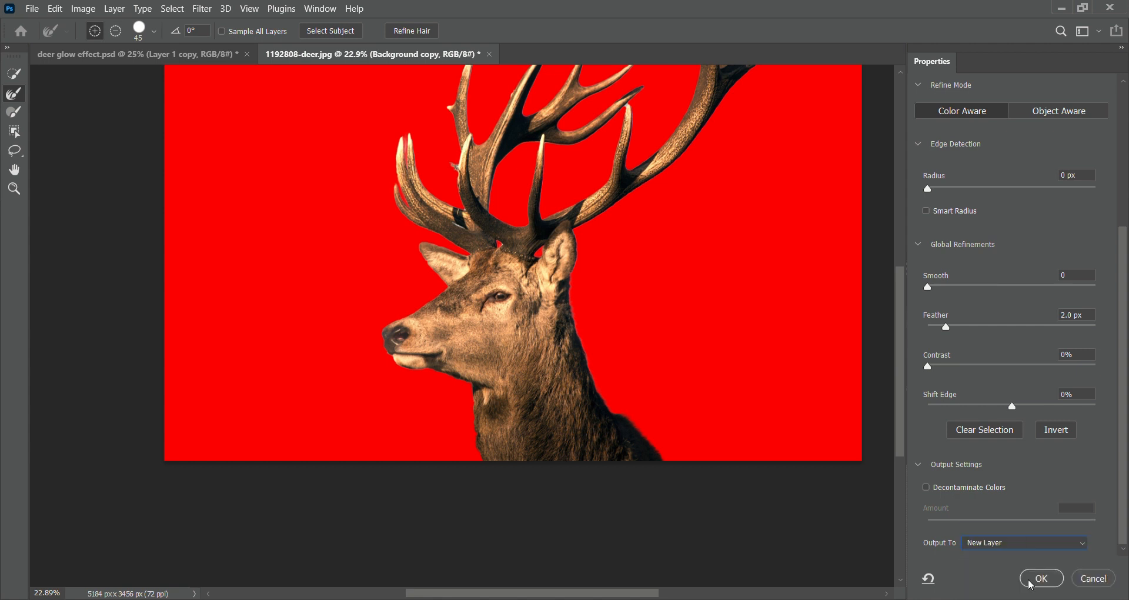
pyautogui.click(1030, 547)
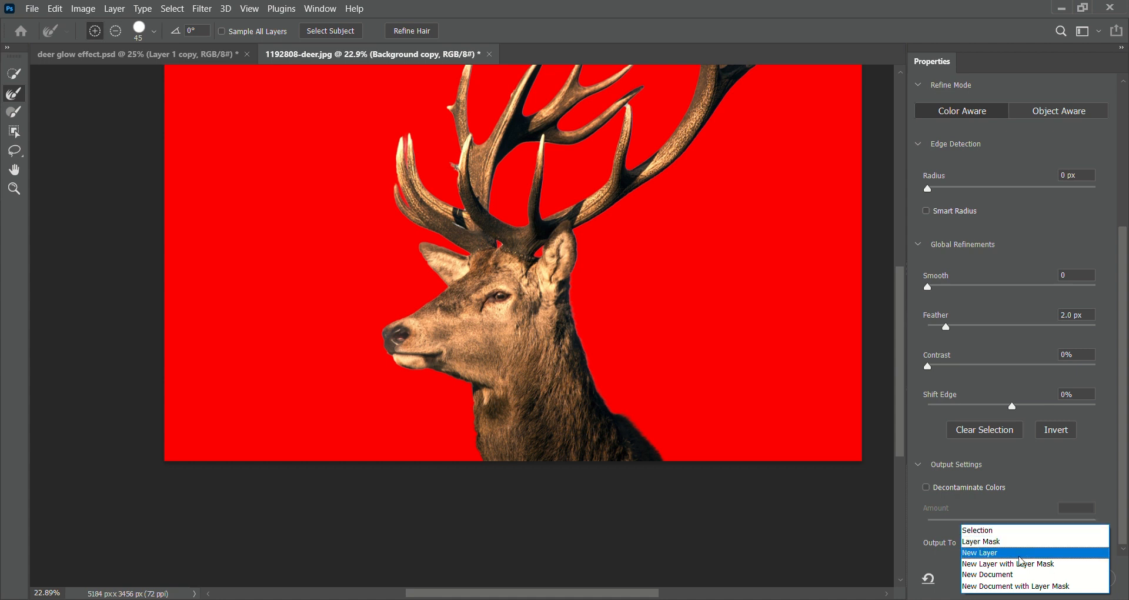
pyautogui.click(1028, 552)
pyautogui.click(1042, 579)
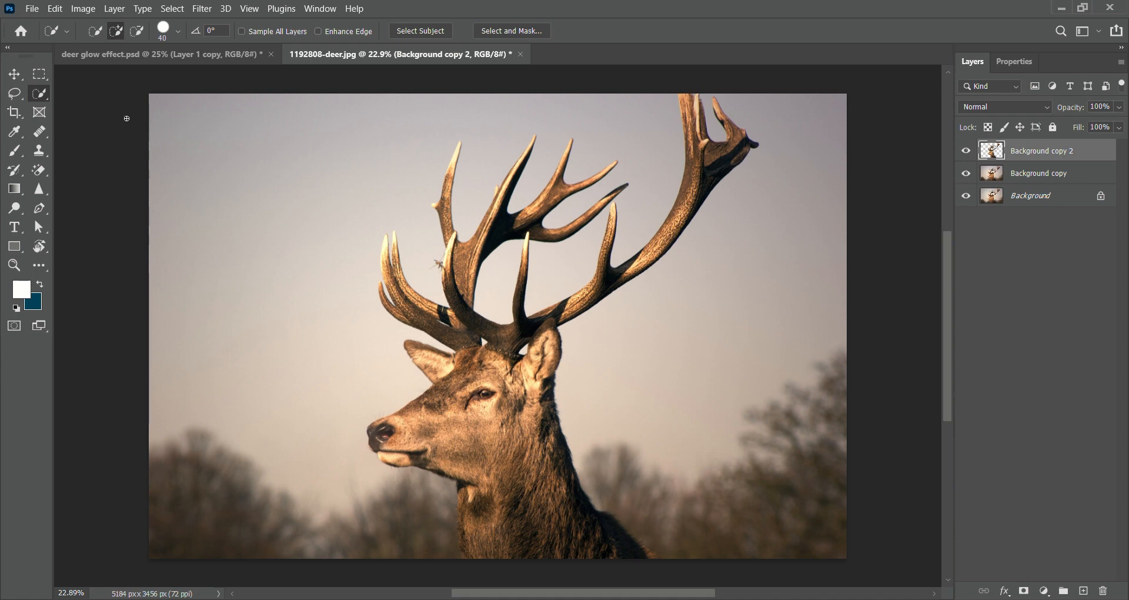
# Load the cut-out deer layer's outline as a selection and subtract the forehead and rear ear from it with the Lasso tool.
pyautogui.keyDown('ctrl'); pyautogui.click(994, 152); pyautogui.keyUp('ctrl')
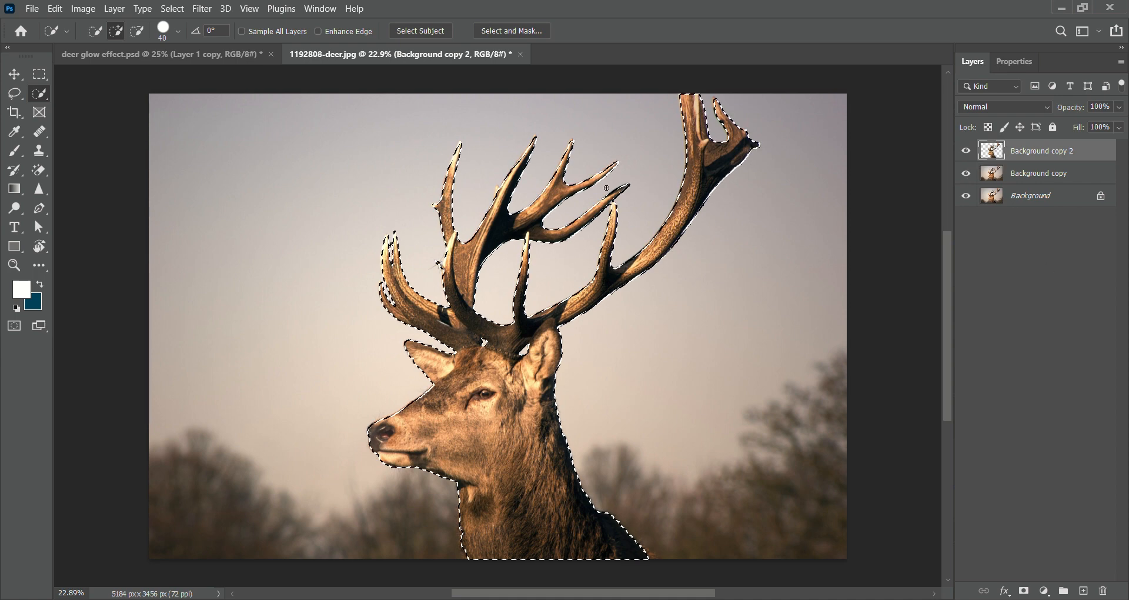
pyautogui.scroll(3, 500, 318)
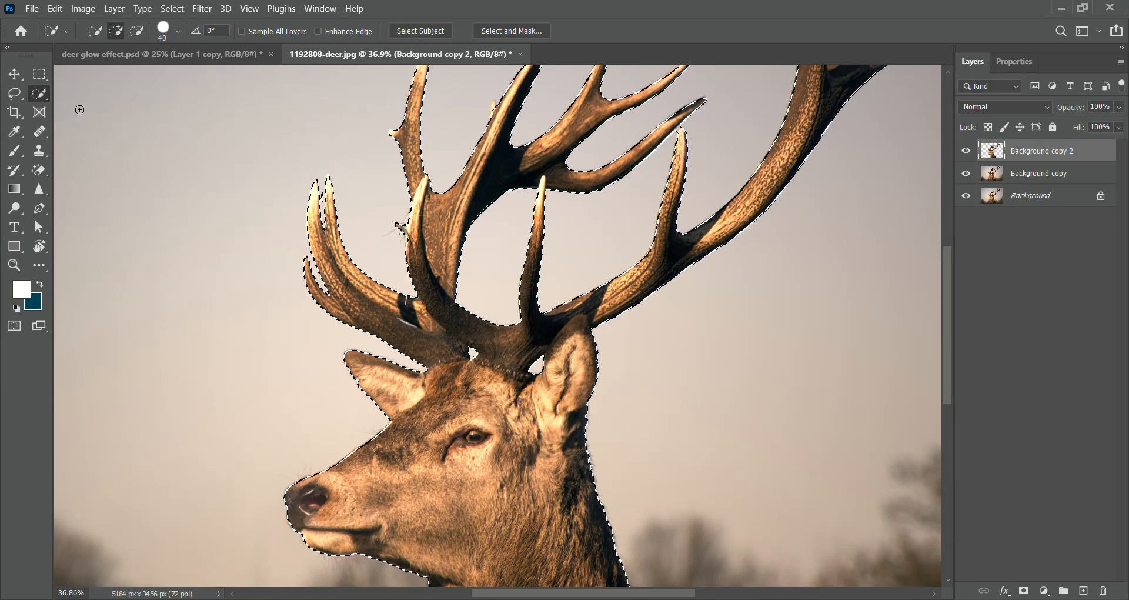
pyautogui.click(14, 94)
pyautogui.scroll(2, 306, 421)
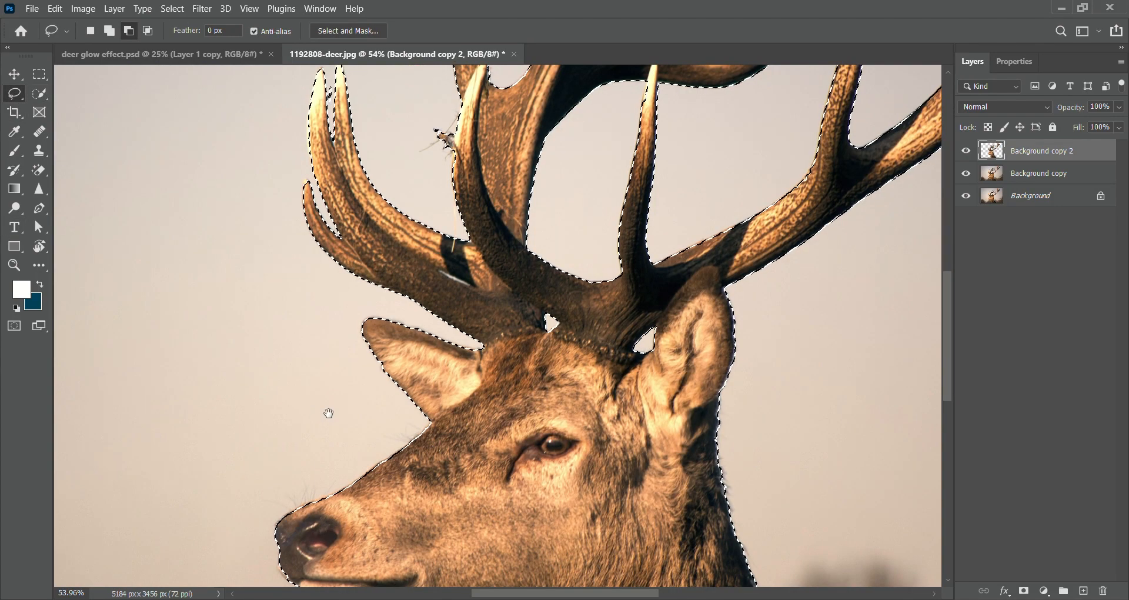
pyautogui.moveTo(327, 411); pyautogui.dragTo(259, 225)
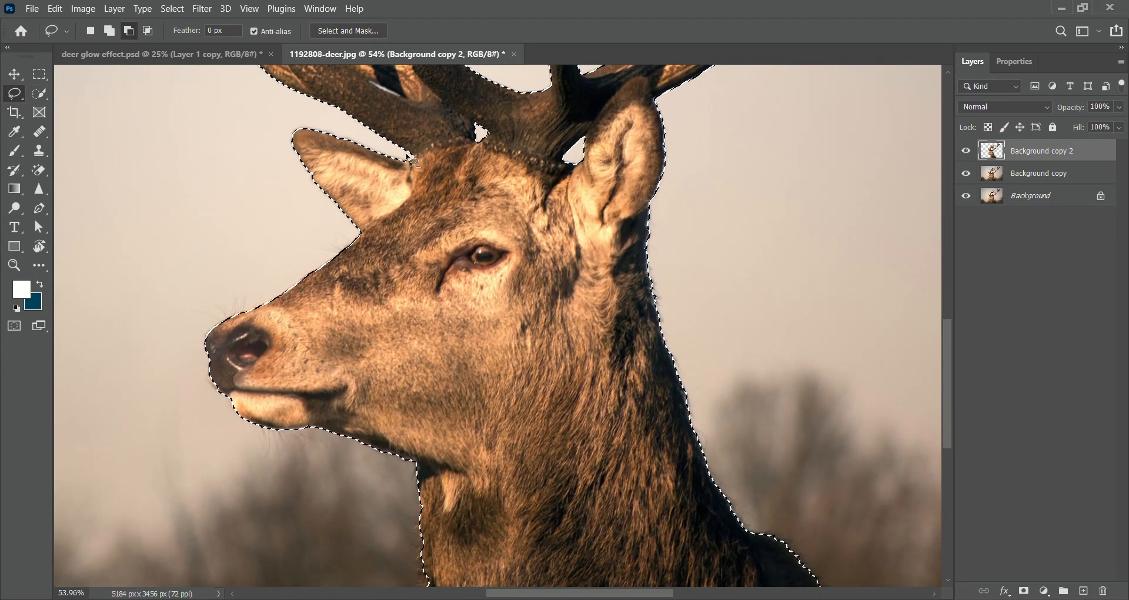
pyautogui.moveTo(426, 162)
pyautogui.mouseDown()
pyautogui.moveTo(511, 139)
pyautogui.moveTo(572, 166)
pyautogui.moveTo(608, 101)
pyautogui.moveTo(648, 81)
pyautogui.moveTo(726, 169)
pyautogui.moveTo(796, 315)
pyautogui.moveTo(857, 402)
pyautogui.moveTo(898, 505)
pyautogui.moveTo(975, 574)
pyautogui.moveTo(974, 499)
pyautogui.moveTo(899, 396)
pyautogui.moveTo(893, 418)
pyautogui.mouseUp()
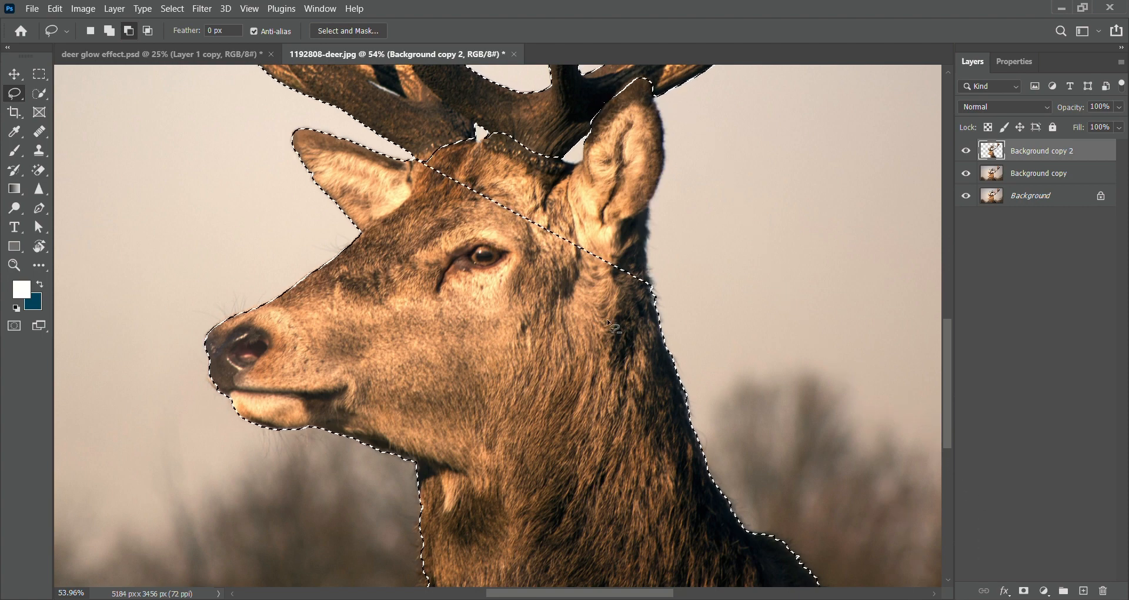
# Subtract the remaining face, neck and body with the Quick Selection tool and copy the selected antlers to a new layer.
pyautogui.scroll(-5, 607, 320)
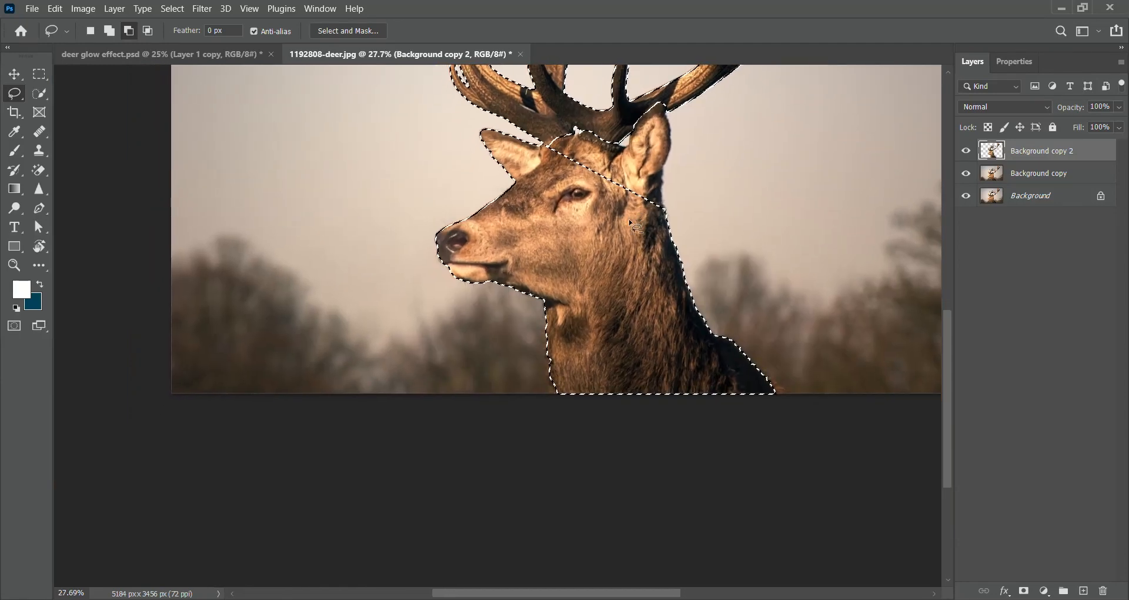
pyautogui.scroll(-1, 629, 219)
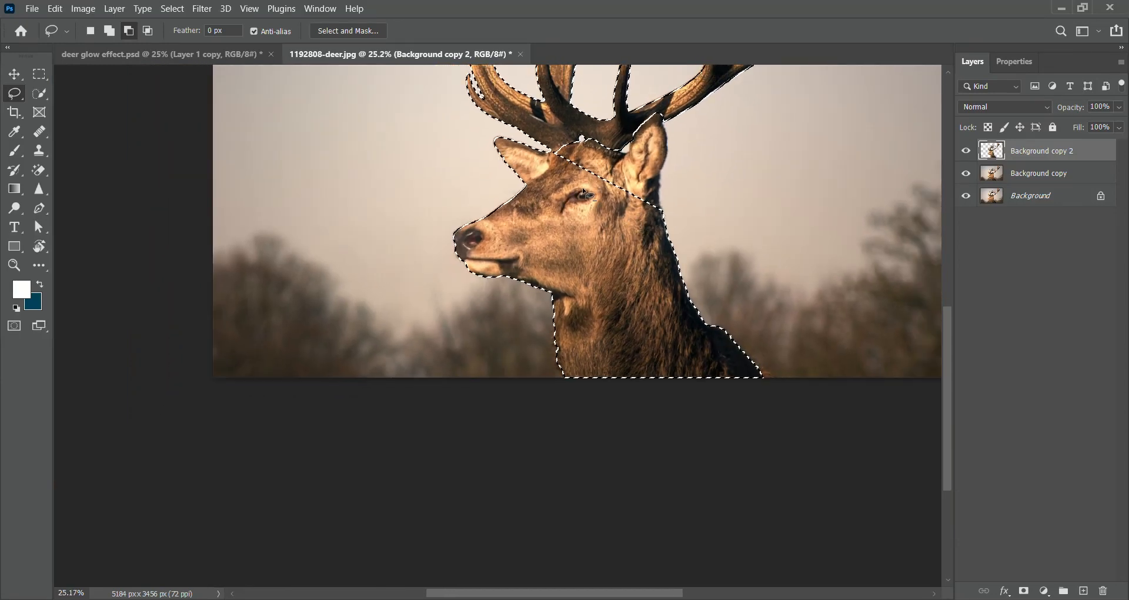
pyautogui.click(37, 94)
pyautogui.moveTo(636, 371)
pyautogui.mouseDown()
pyautogui.moveTo(632, 274)
pyautogui.moveTo(594, 200)
pyautogui.moveTo(544, 179)
pyautogui.moveTo(529, 155)
pyautogui.moveTo(555, 161)
pyautogui.moveTo(670, 294)
pyautogui.moveTo(564, 353)
pyautogui.moveTo(598, 326)
pyautogui.mouseUp()
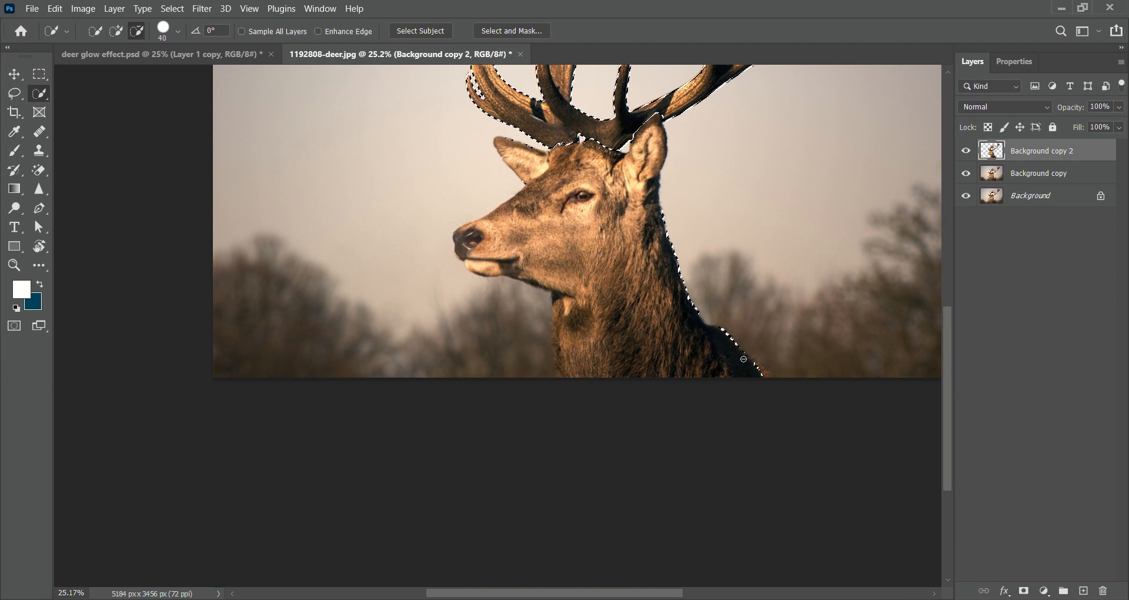
pyautogui.scroll(5, 605, 154)
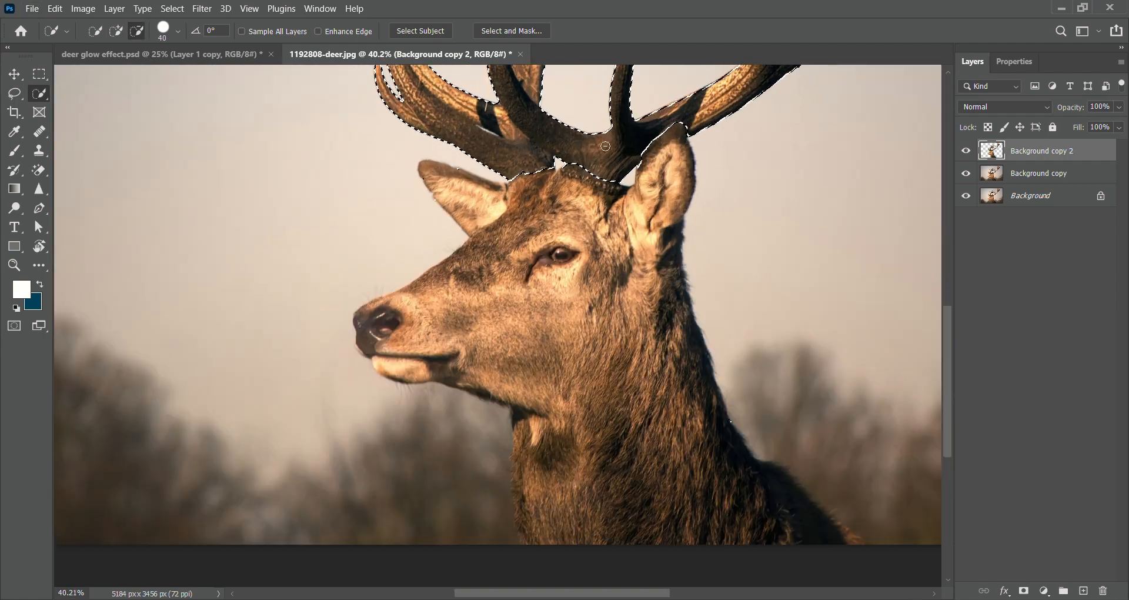
pyautogui.scroll(-4, 605, 155)
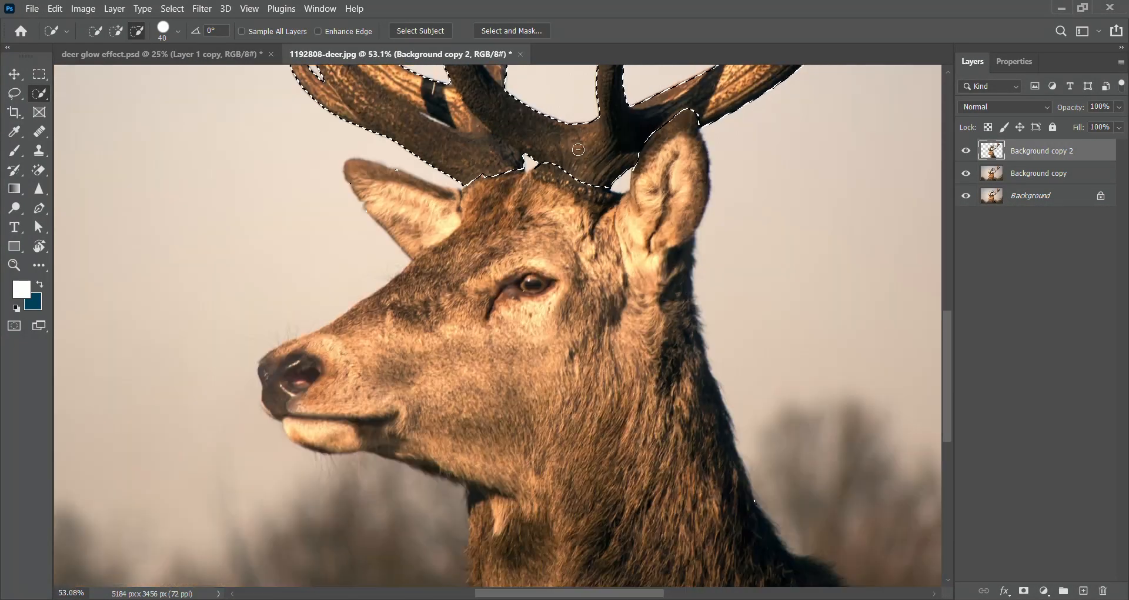
pyautogui.scroll(-2, 578, 150)
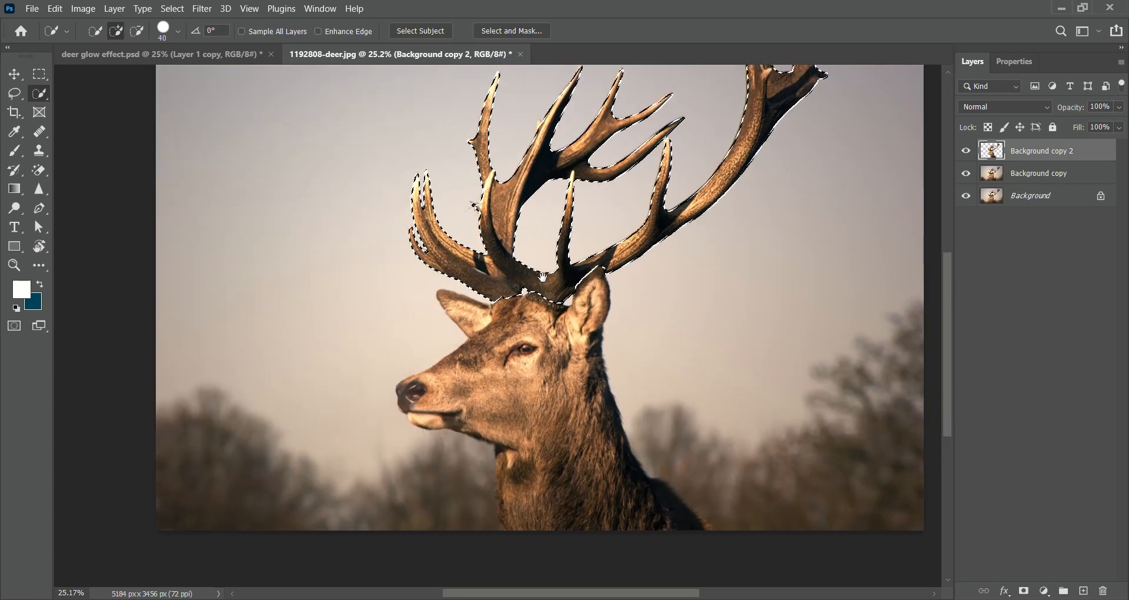
pyautogui.moveTo(542, 276); pyautogui.dragTo(507, 347)
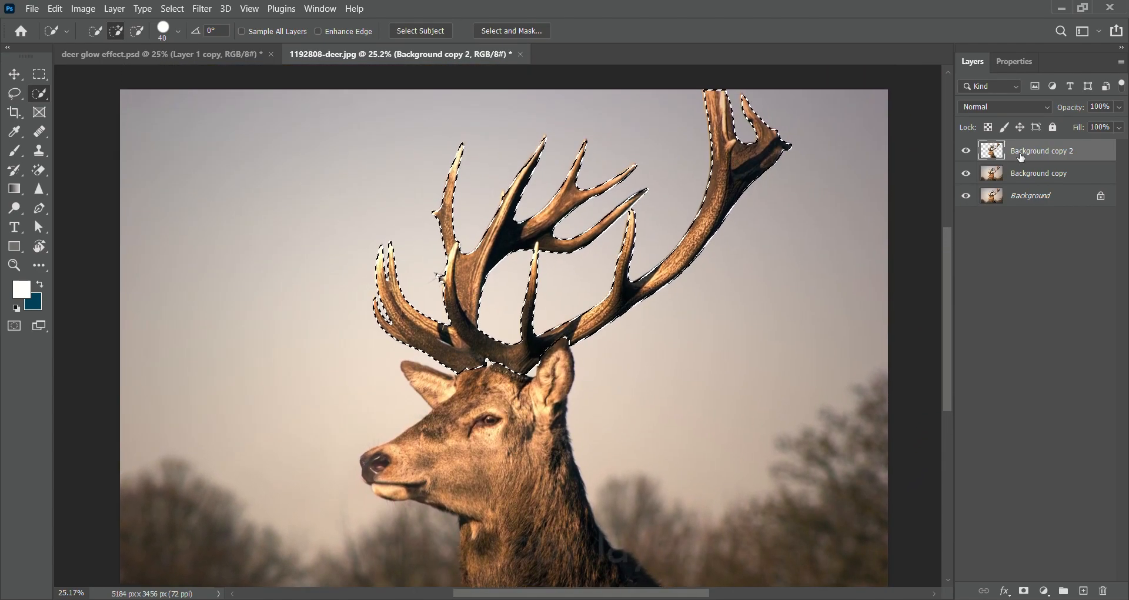
pyautogui.hotkey('ctrl', 'j')
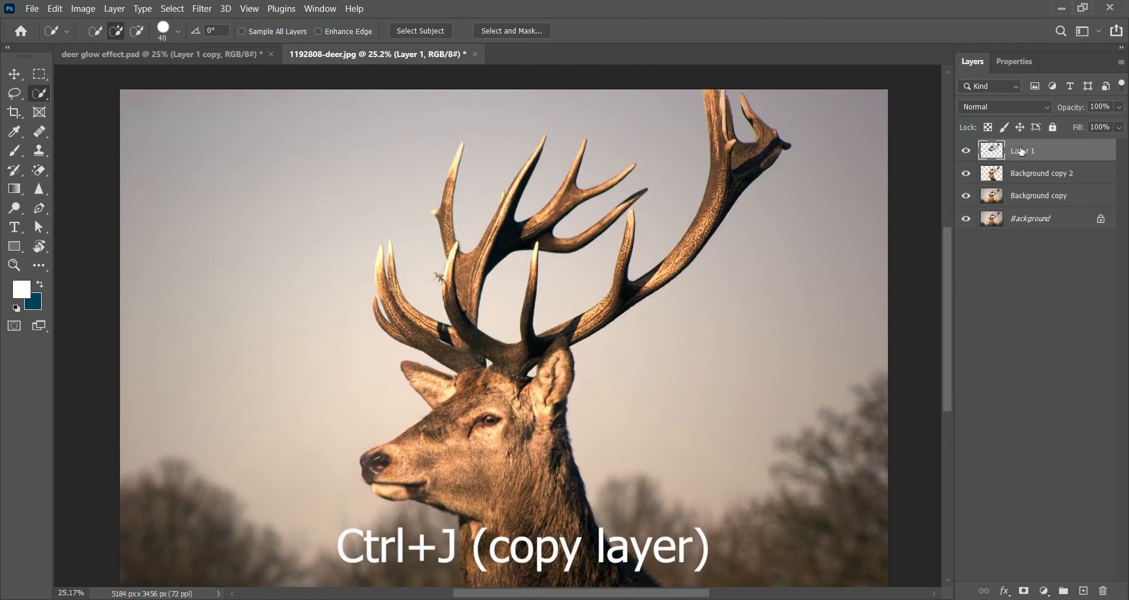
# Add a Color Balance and a Color Lookup adjustment layer above Background copy, using the Moonlight.3DL LUT for the lookup.
pyautogui.click(1033, 200)
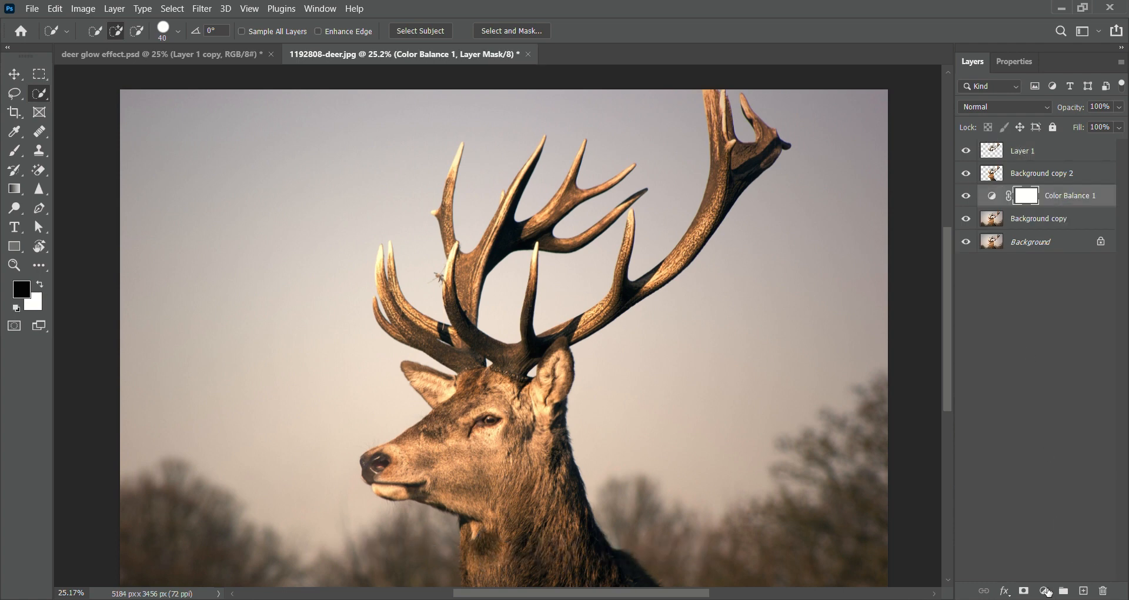
pyautogui.click(1043, 590)
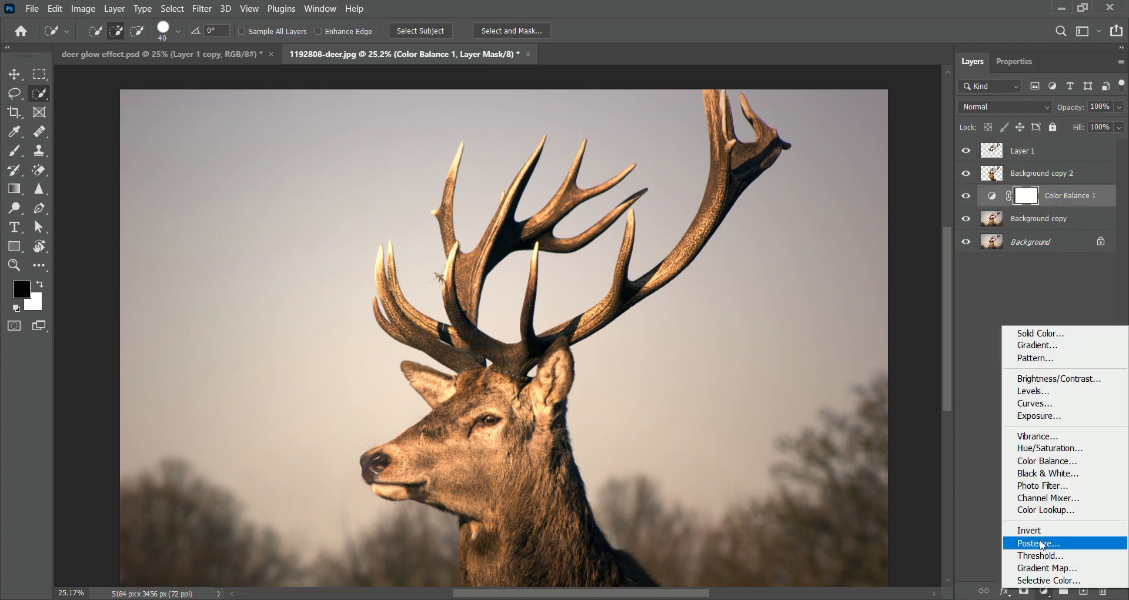
pyautogui.click(1046, 511)
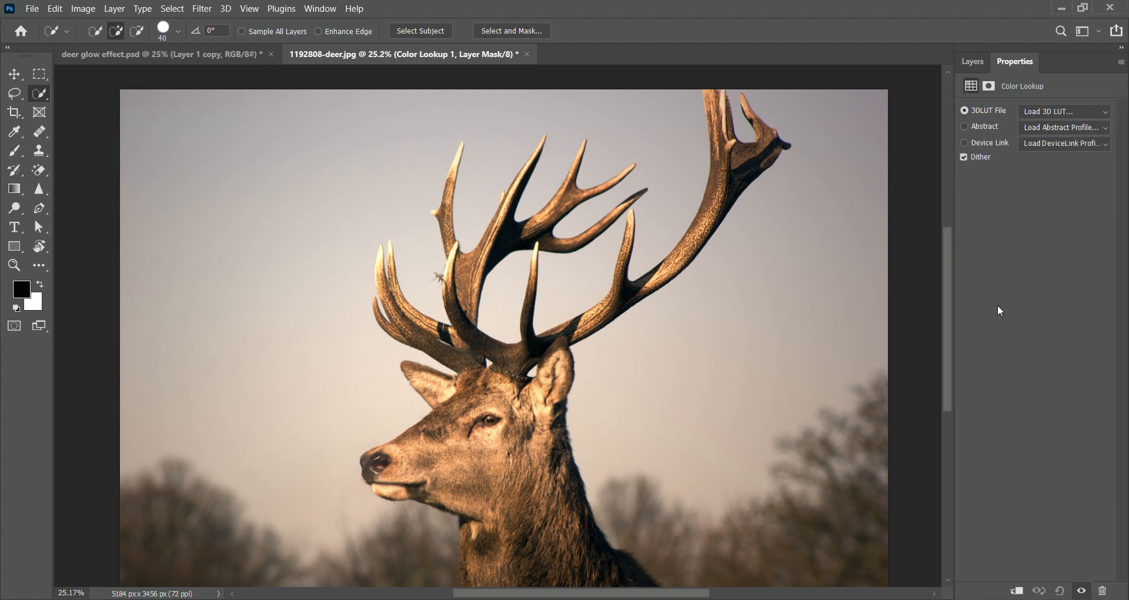
pyautogui.click(1069, 113)
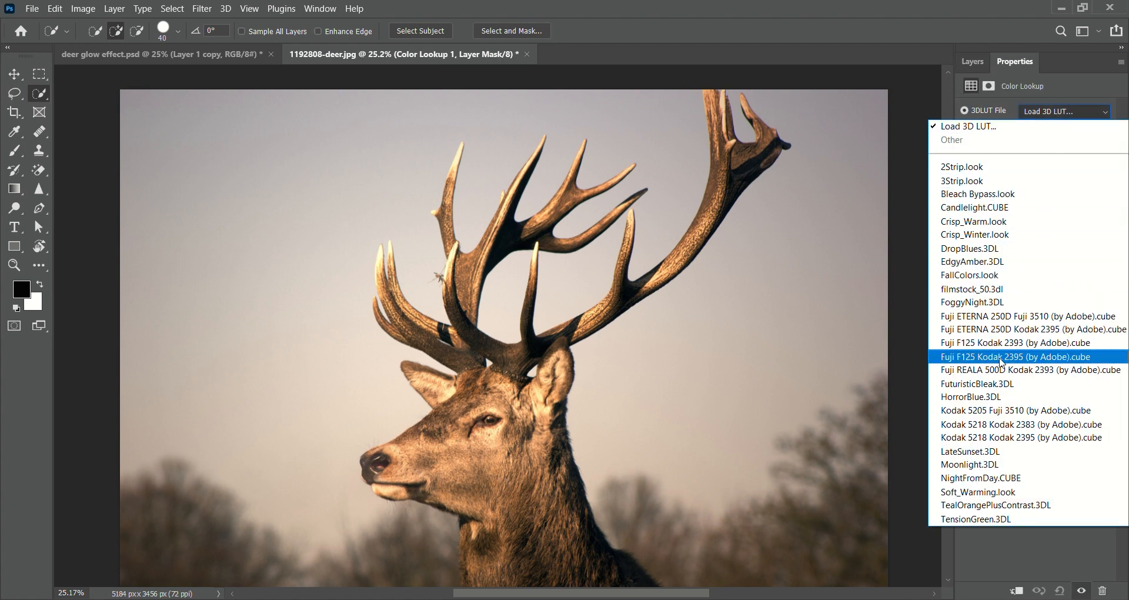
pyautogui.click(1000, 464)
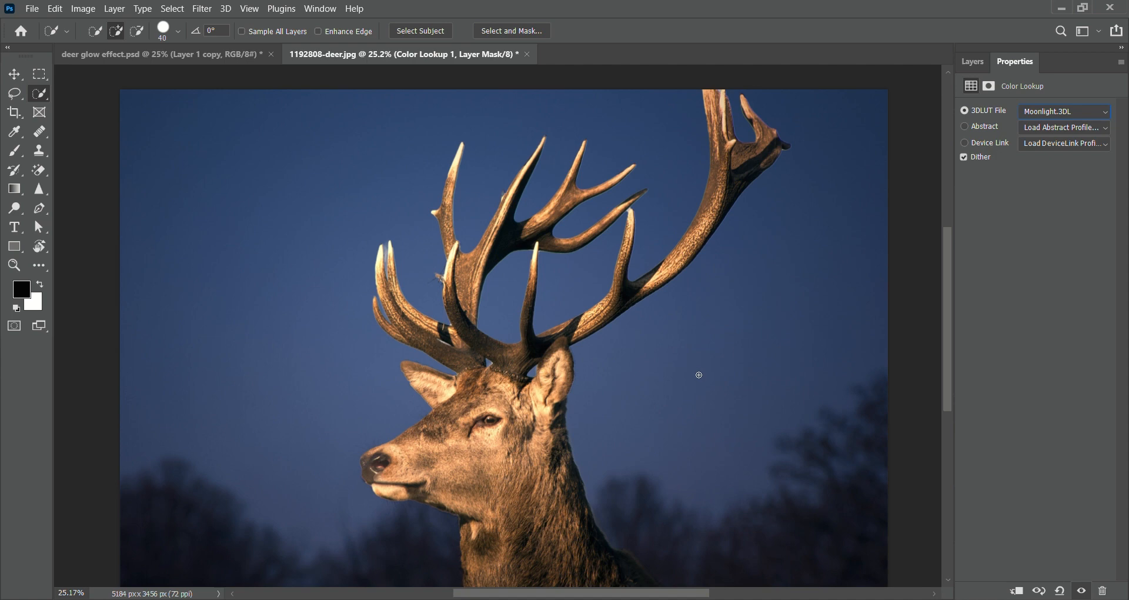
pyautogui.click(984, 63)
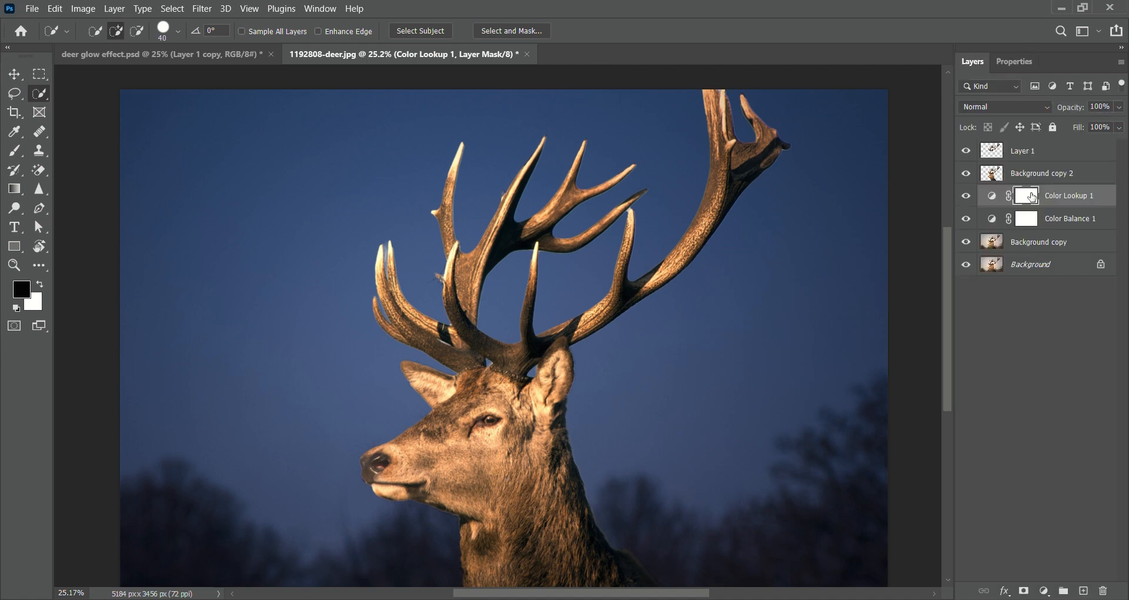
# Convert the isolated antlers layer, Layer 1, to a smart object.
pyautogui.click(1028, 179)
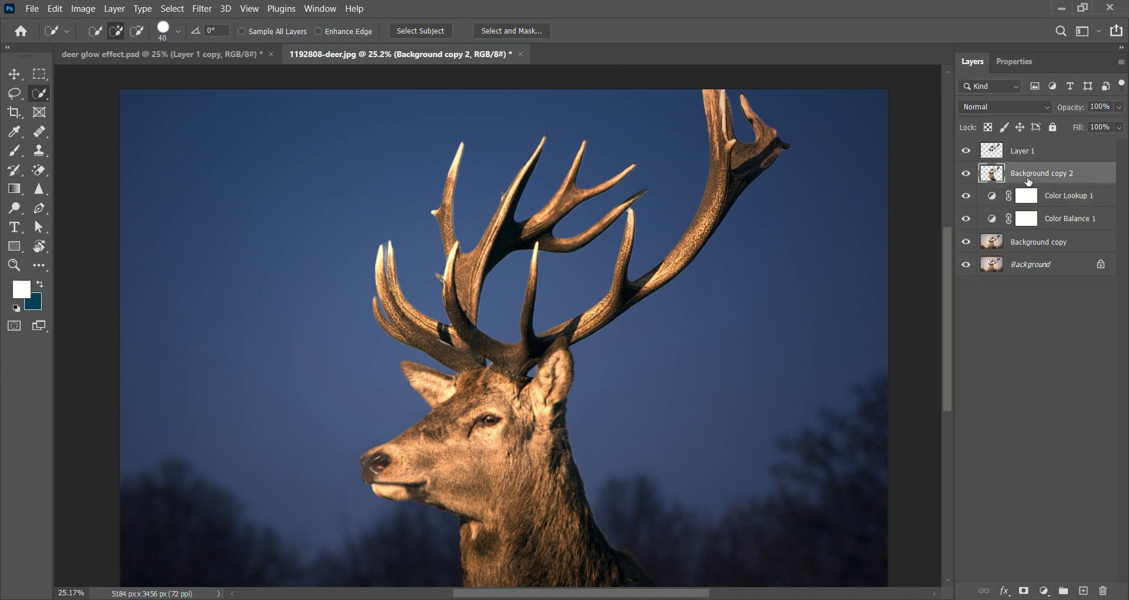
pyautogui.scroll(-2, 425, 301)
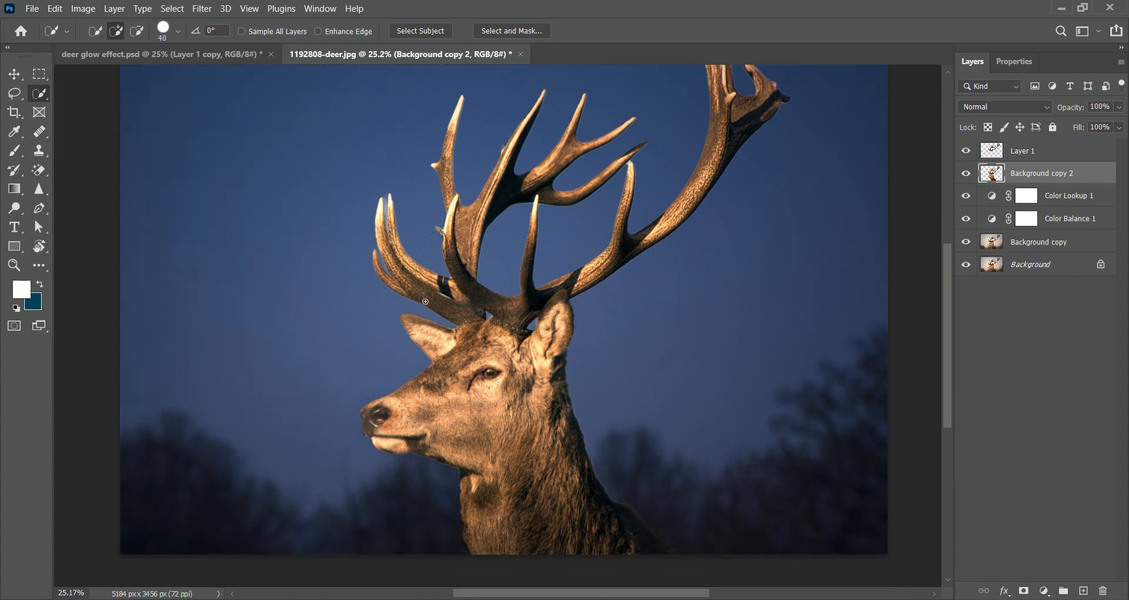
pyautogui.click(1003, 133)
pyautogui.click(1012, 155)
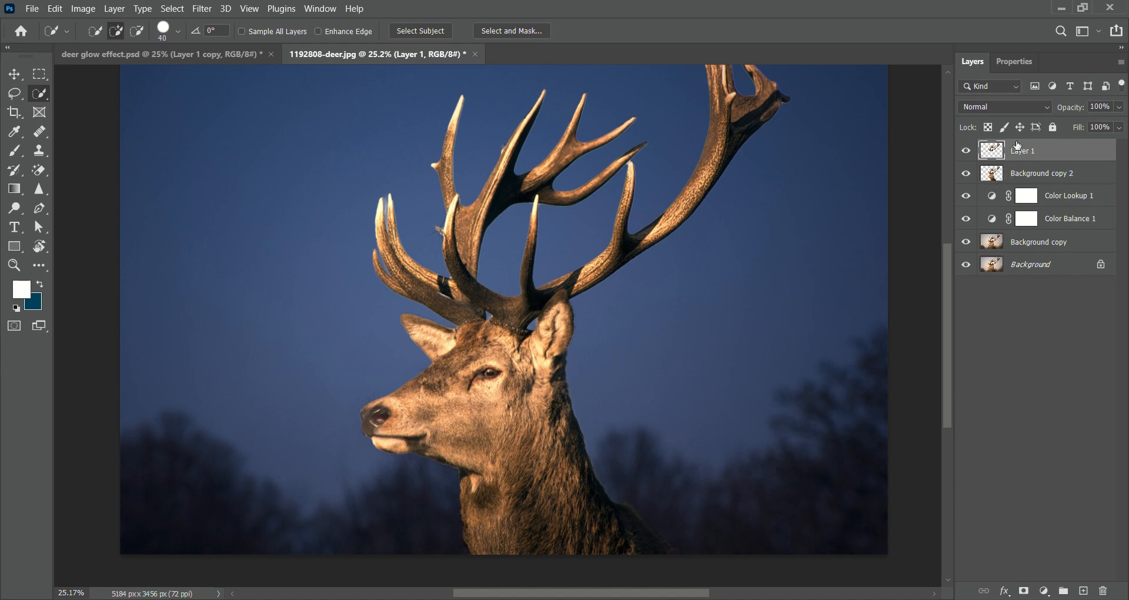
pyautogui.click(1013, 178)
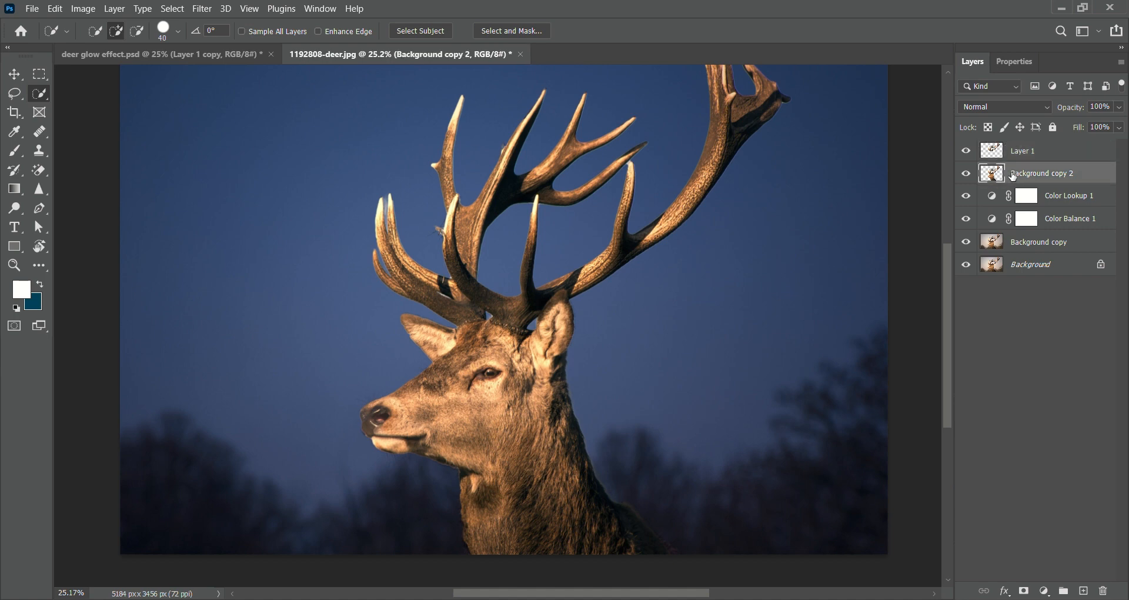
pyautogui.click(1008, 154)
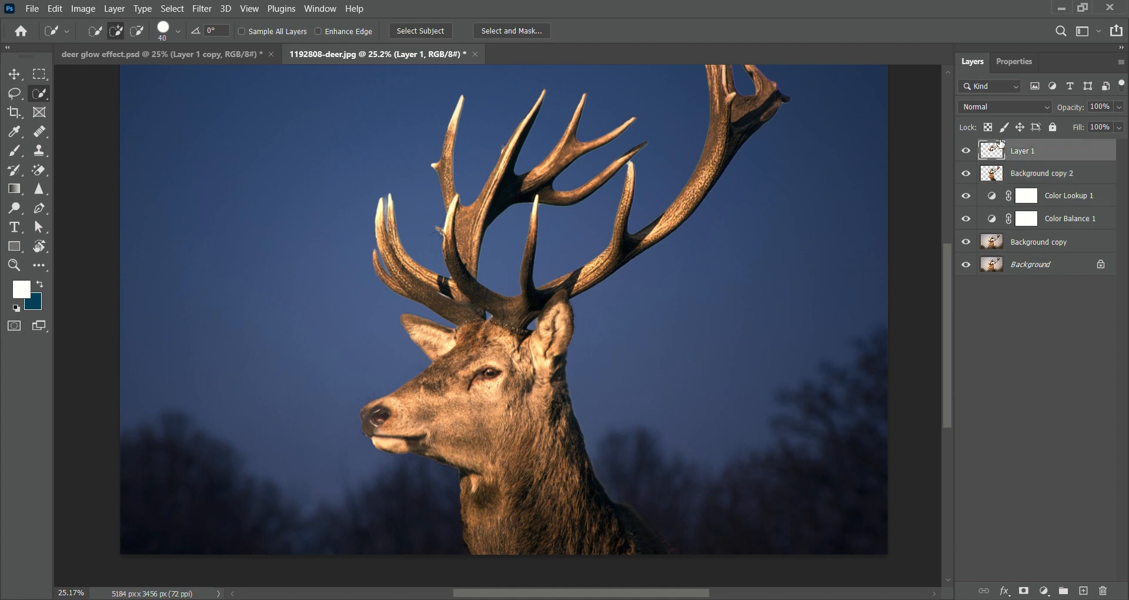
pyautogui.rightClick(1005, 147)
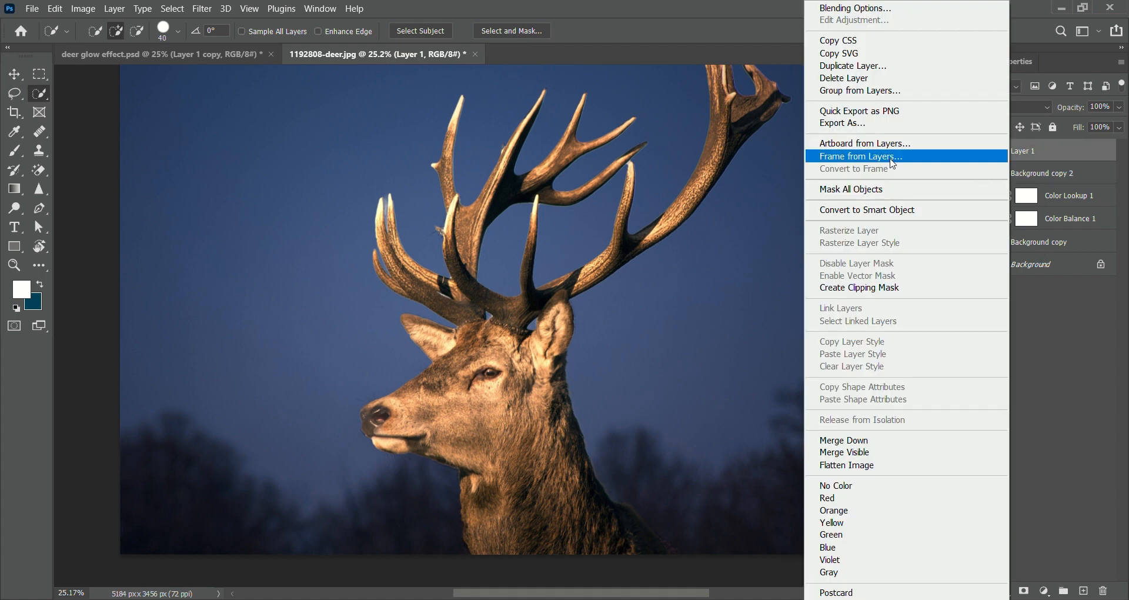
pyautogui.click(876, 209)
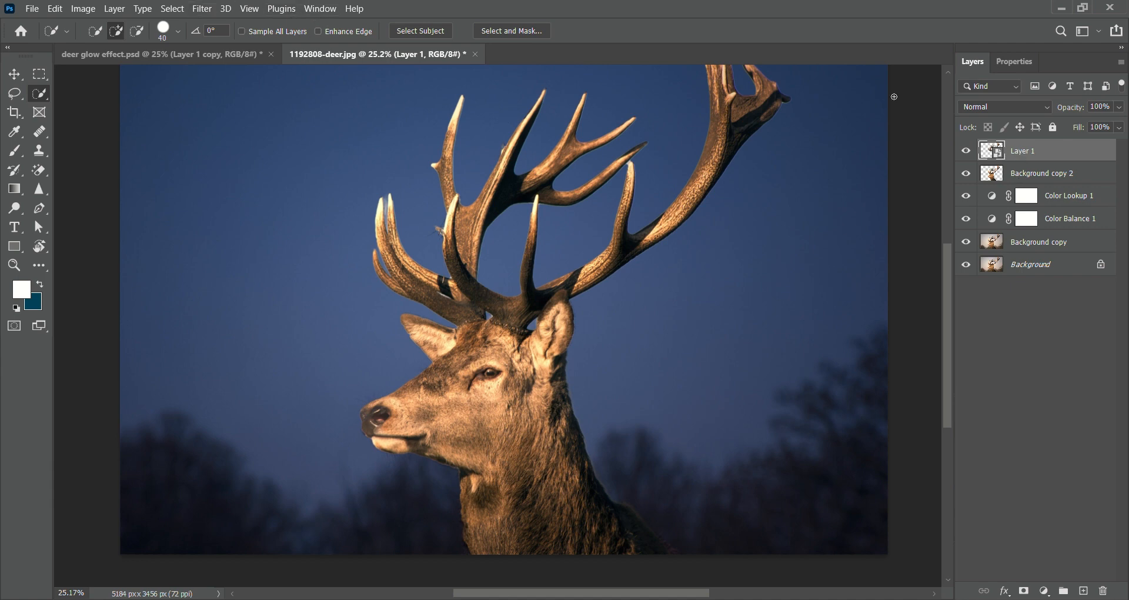
# Duplicate the antlers smart object and set the copy's blend mode to Linear Dodge (Add).
pyautogui.moveTo(1016, 154); pyautogui.dragTo(1084, 591)
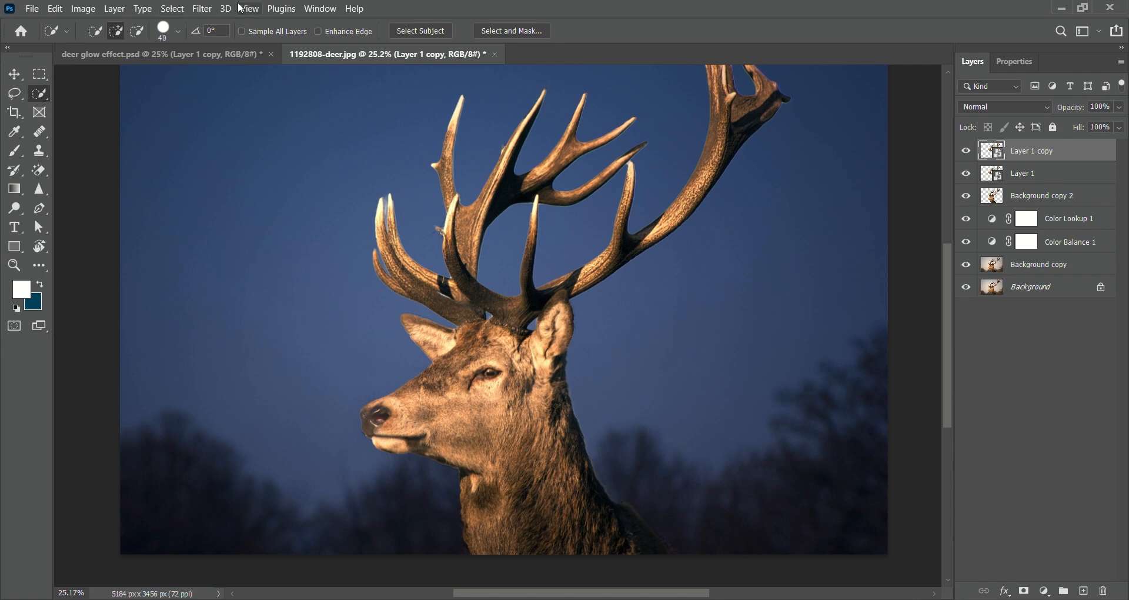
pyautogui.click(1006, 107)
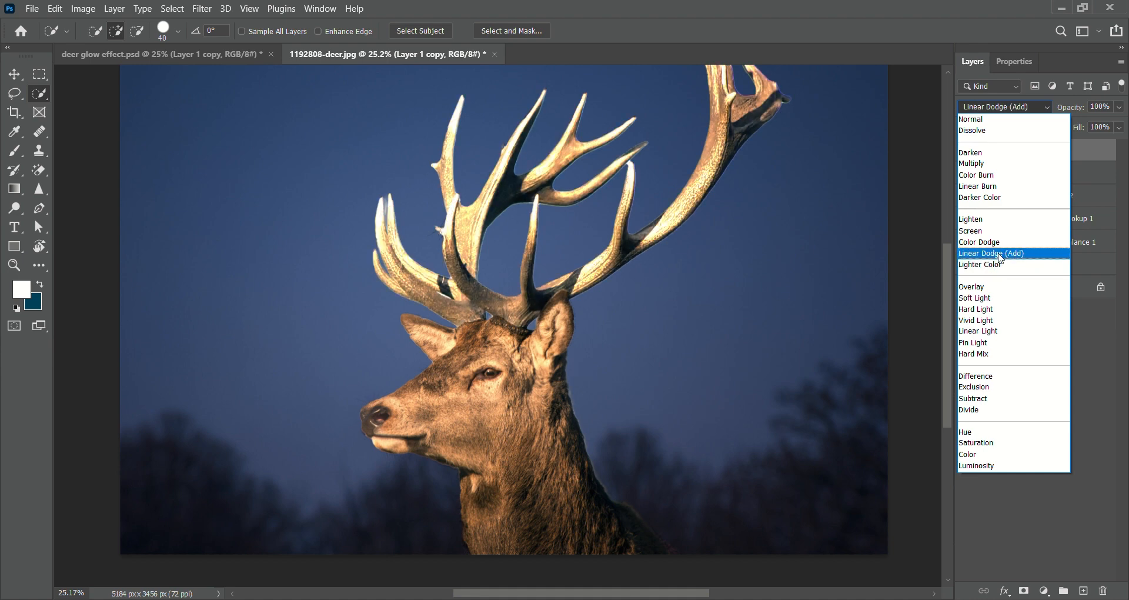
pyautogui.click(989, 253)
pyautogui.scroll(1, 403, 124)
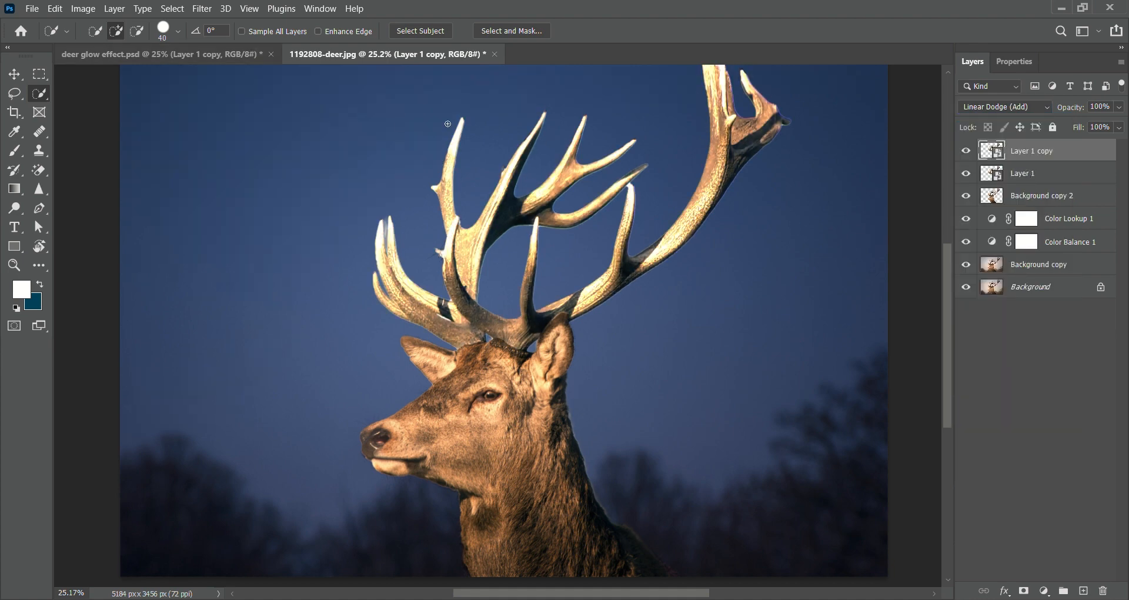
# Apply a Gaussian Blur with a 36.0 px radius to Layer 1 copy.
pyautogui.click(204, 11)
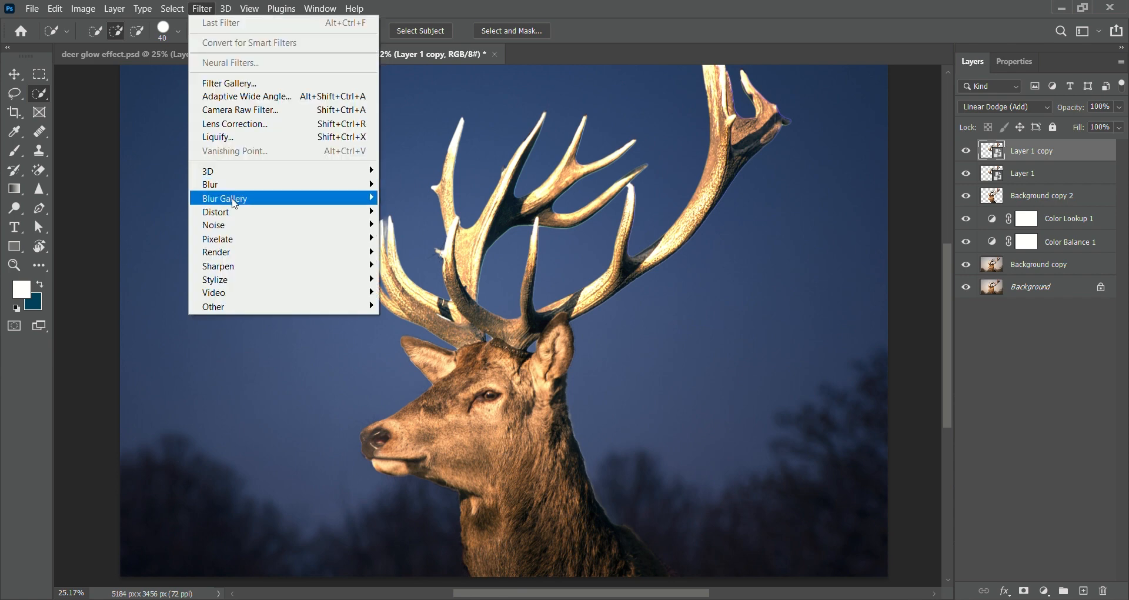
pyautogui.moveTo(260, 187)
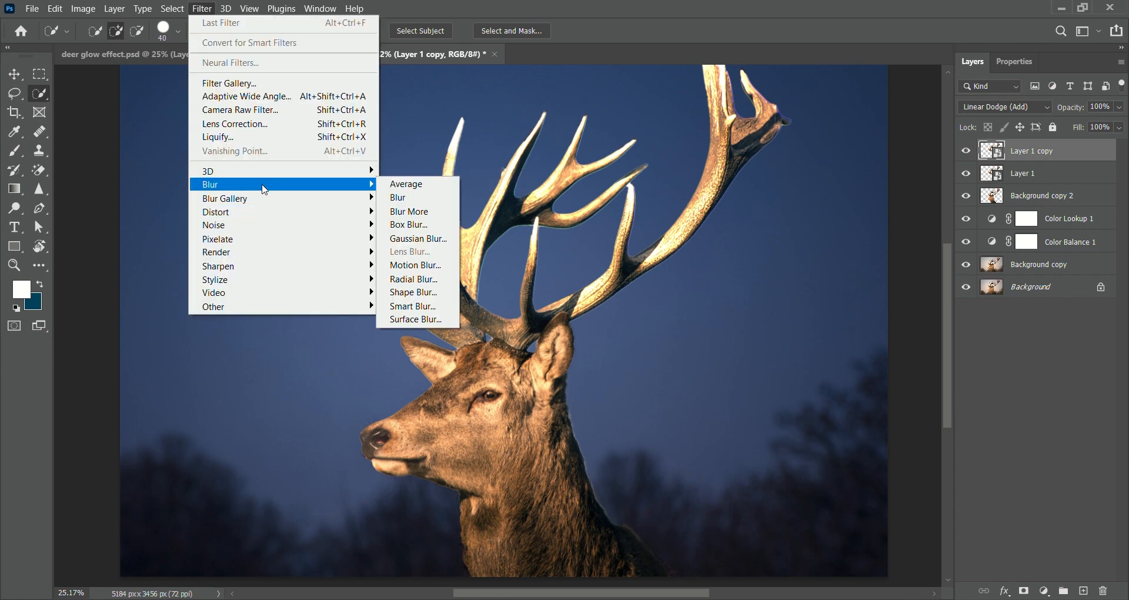
pyautogui.click(402, 246)
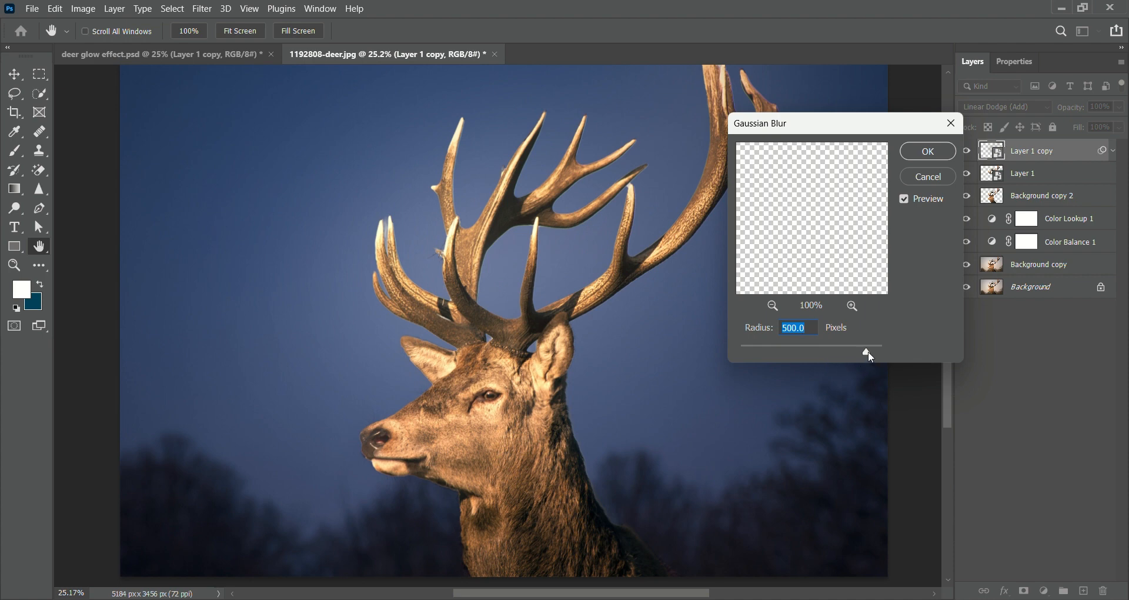
pyautogui.moveTo(867, 352); pyautogui.dragTo(799, 351)
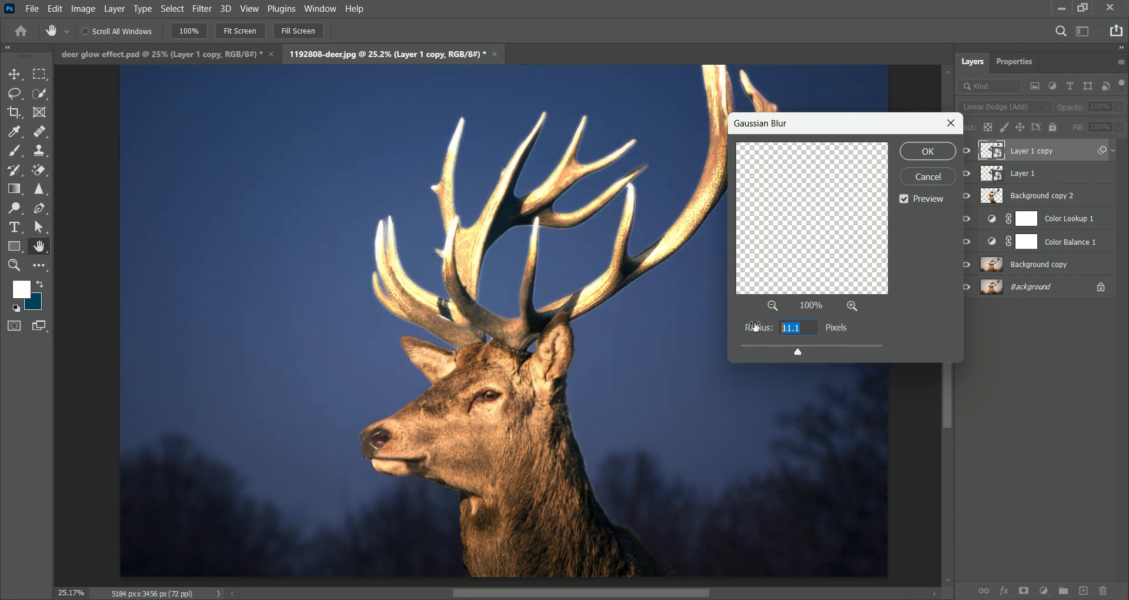
pyautogui.write('1')
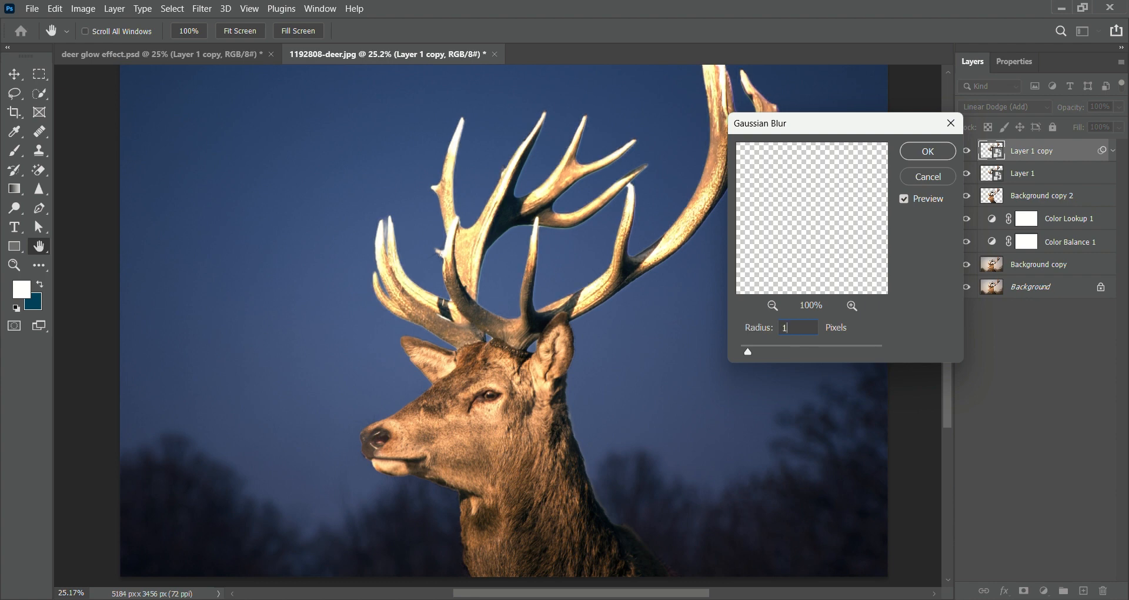
pyautogui.write('00')
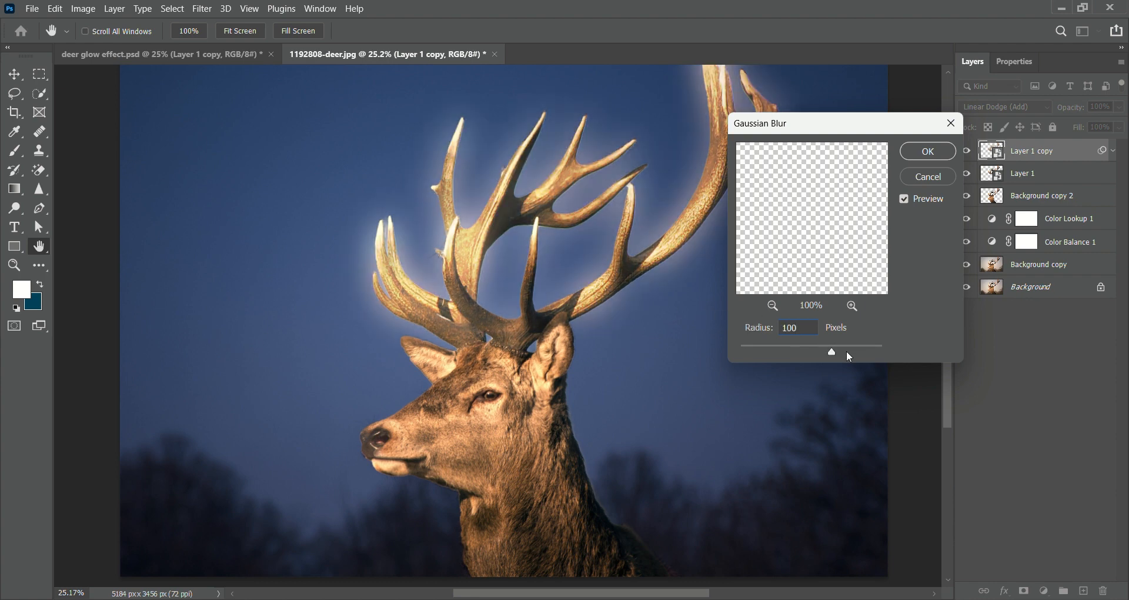
pyautogui.moveTo(832, 353); pyautogui.dragTo(813, 356)
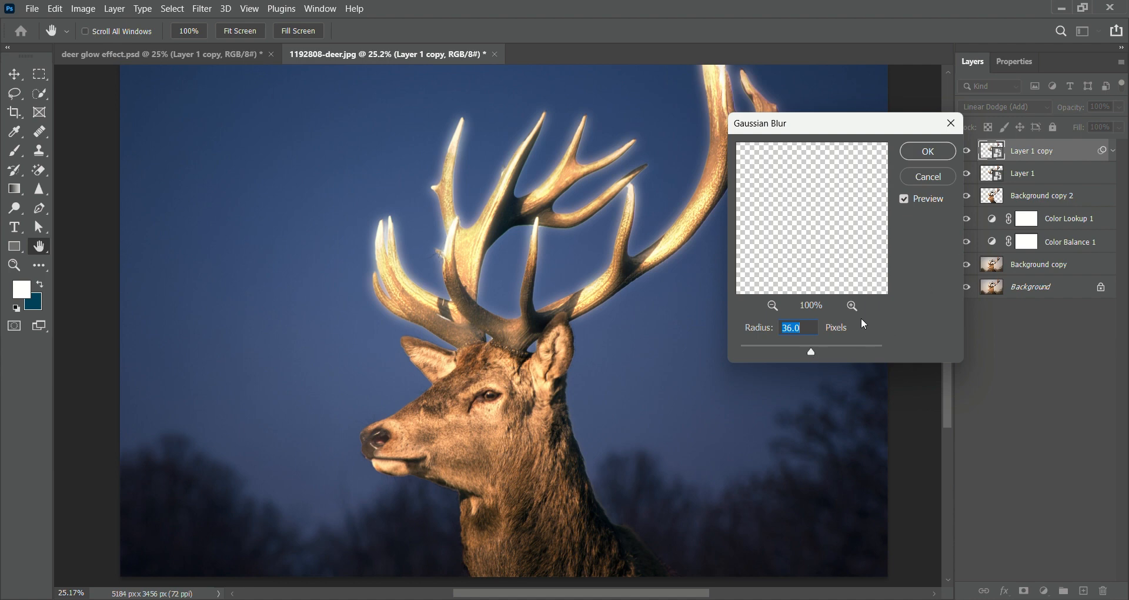
pyautogui.click(945, 152)
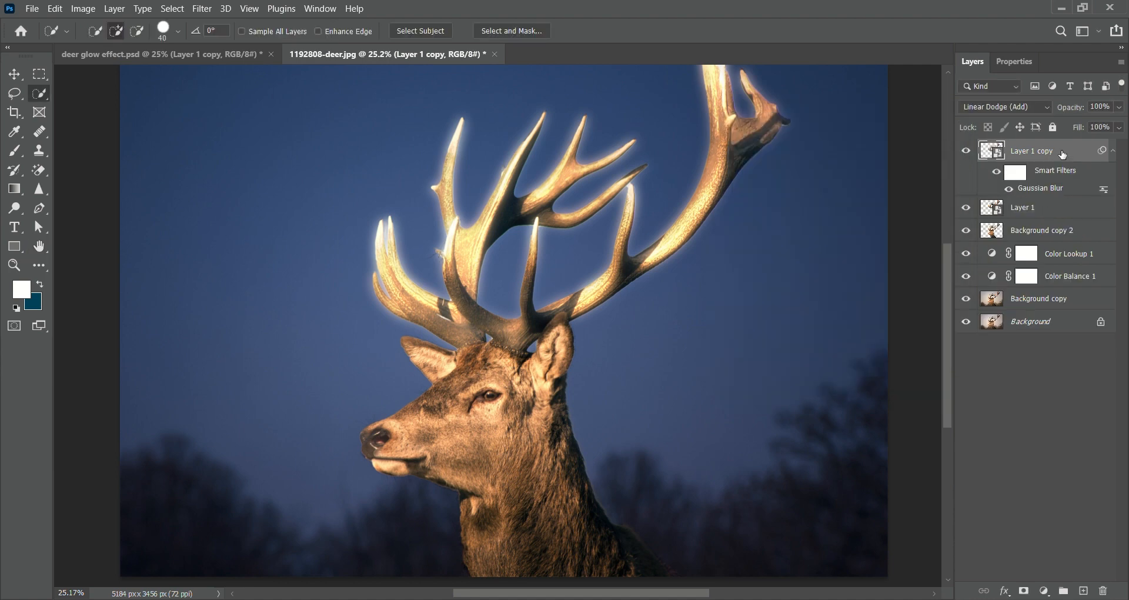
# Duplicate the blurred antler layer and set the Gaussian Blur radius of the duplicate to 110.0 px.
pyautogui.moveTo(1062, 155); pyautogui.dragTo(1095, 595)
pyautogui.moveTo(1091, 592); pyautogui.dragTo(1092, 592)
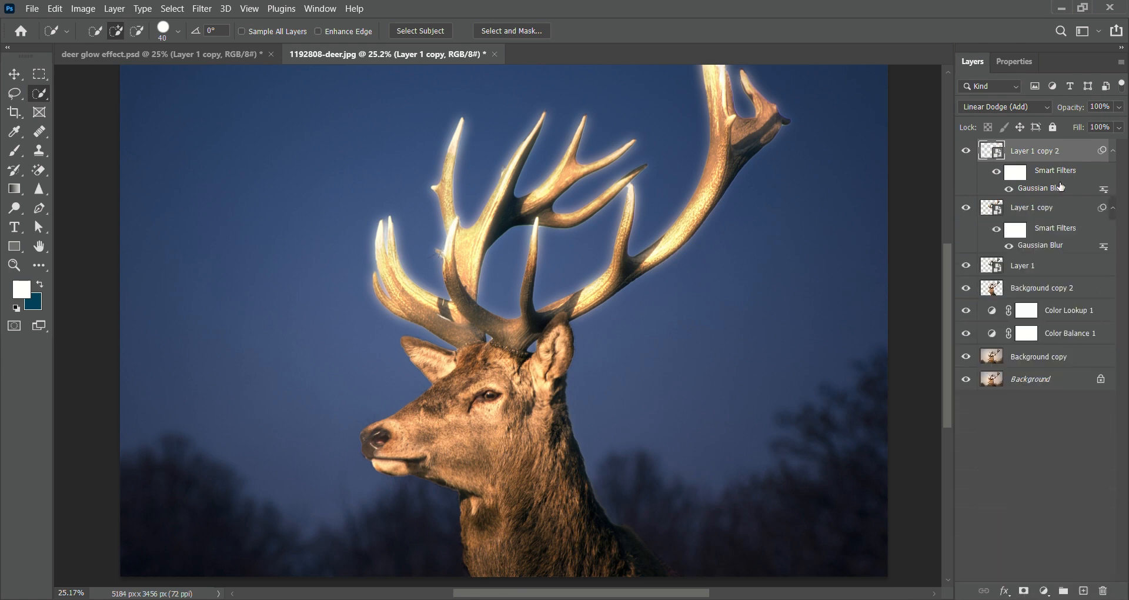
pyautogui.doubleClick(1045, 189)
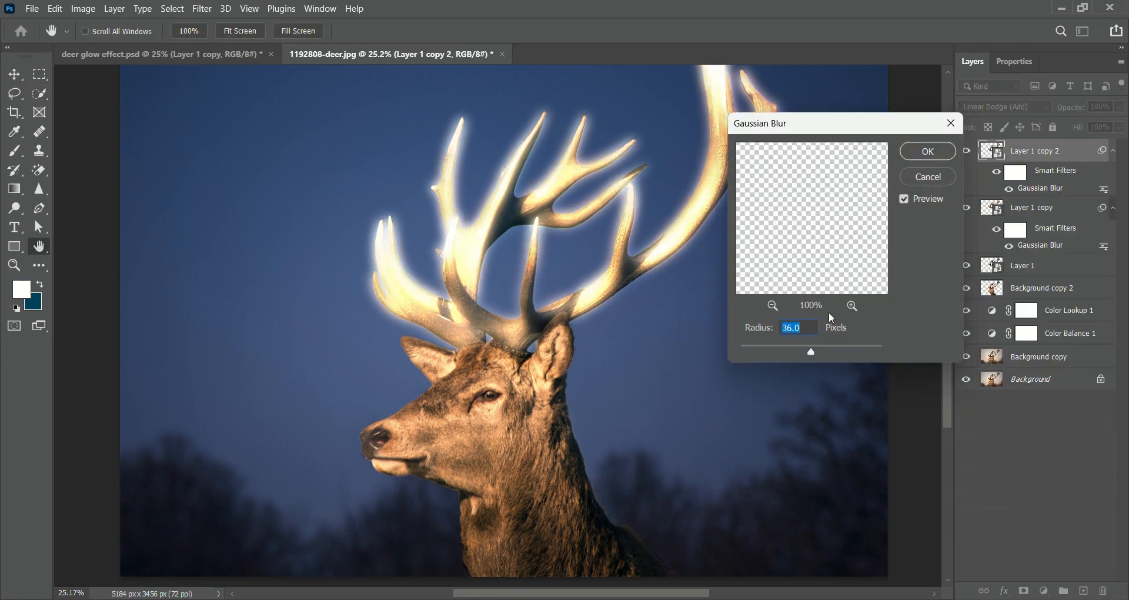
pyautogui.moveTo(812, 351); pyautogui.dragTo(835, 349)
pyautogui.click(911, 148)
pyautogui.press('w')
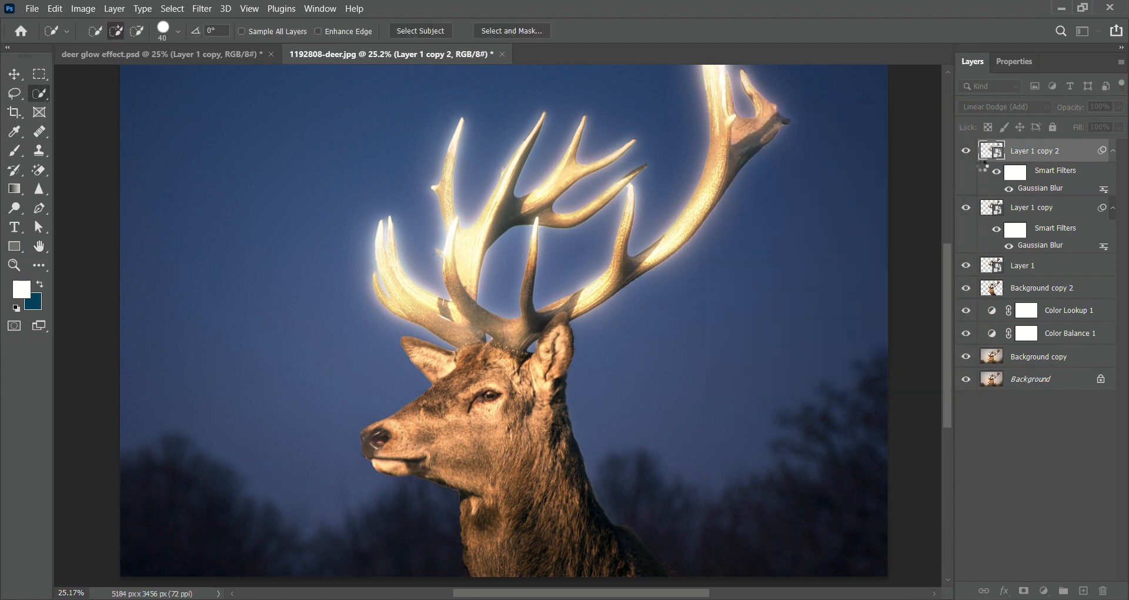
# Duplicate Layer 1 copy 2 and set the Gaussian Blur radius of the new copy to 176.2 px.
pyautogui.moveTo(1110, 596); pyautogui.dragTo(1084, 591)
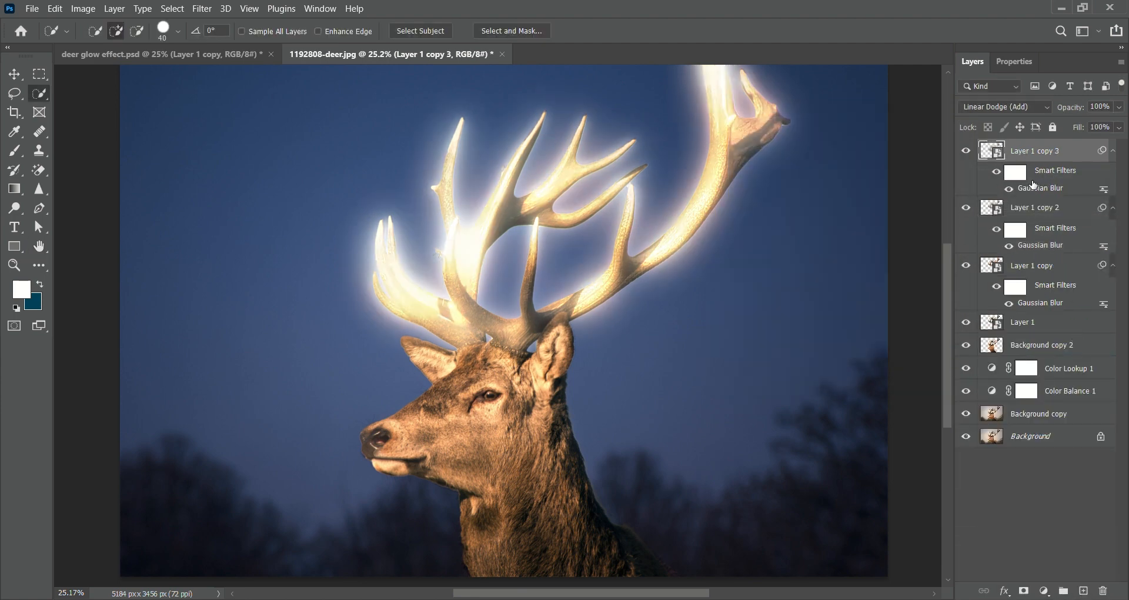
pyautogui.doubleClick(1027, 188)
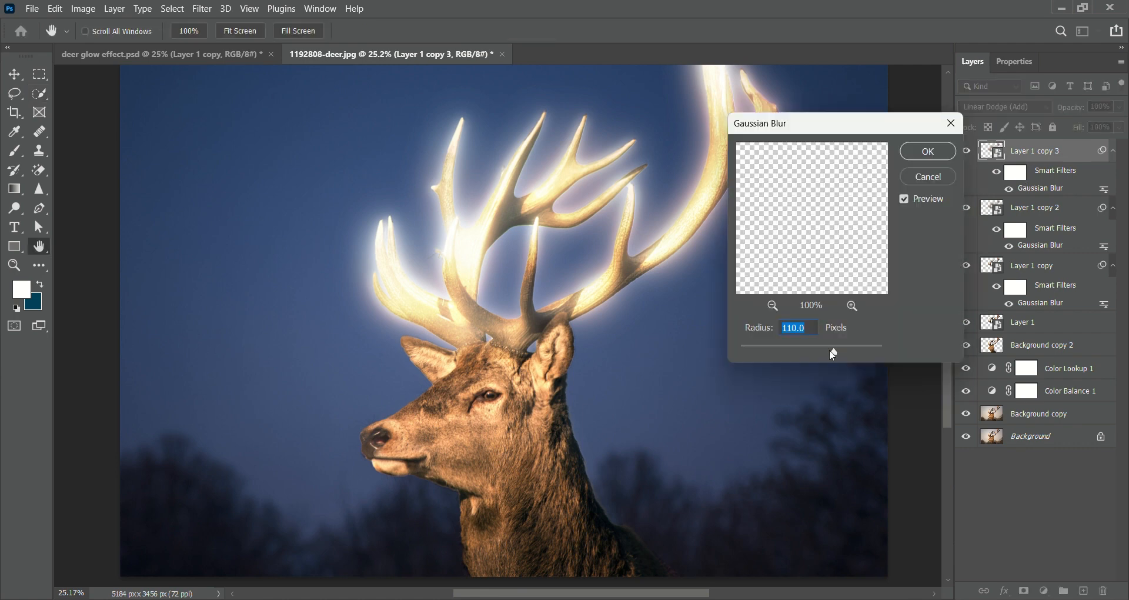
pyautogui.click(928, 151)
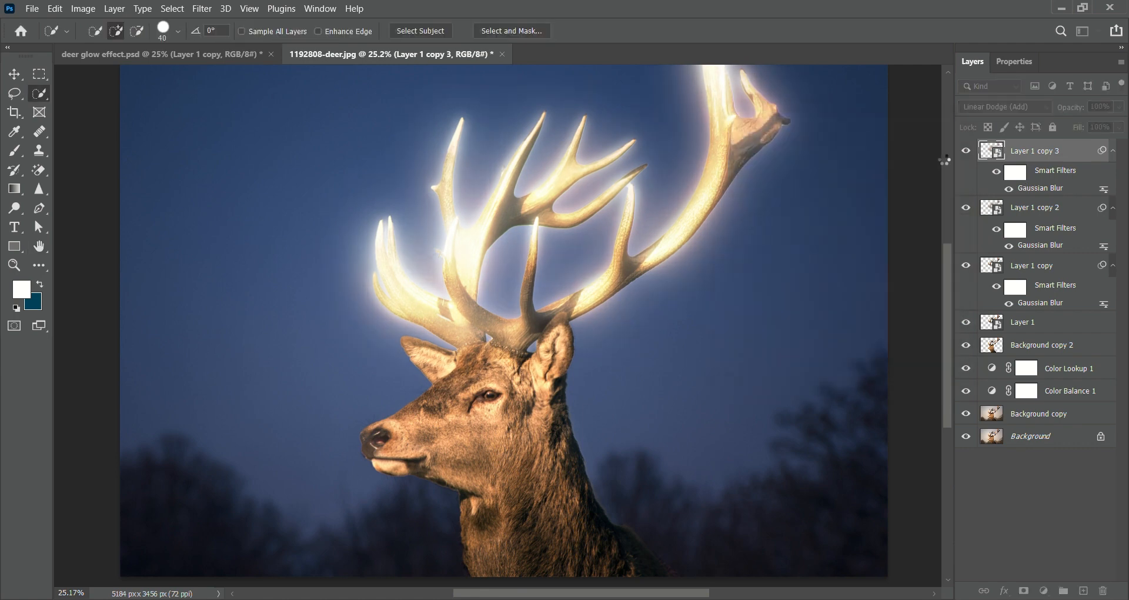
# Duplicate Layer 1 copy 3 and try a Gaussian Blur radius of 104.3 px on the new copy.
pyautogui.moveTo(1045, 162); pyautogui.dragTo(1088, 591)
pyautogui.doubleClick(1045, 189)
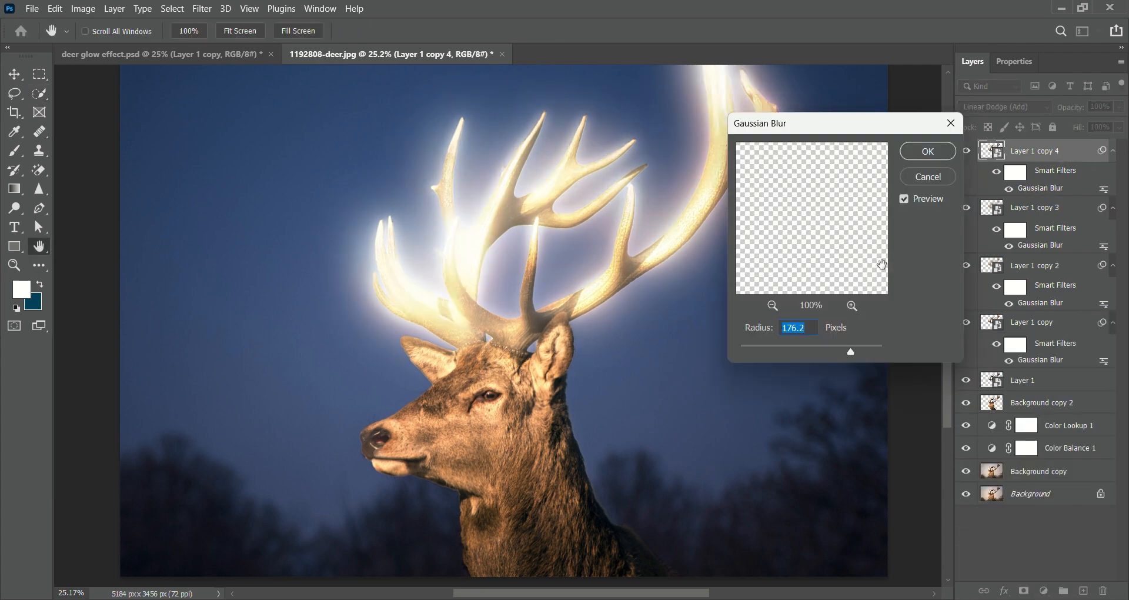
pyautogui.moveTo(851, 353); pyautogui.dragTo(835, 351)
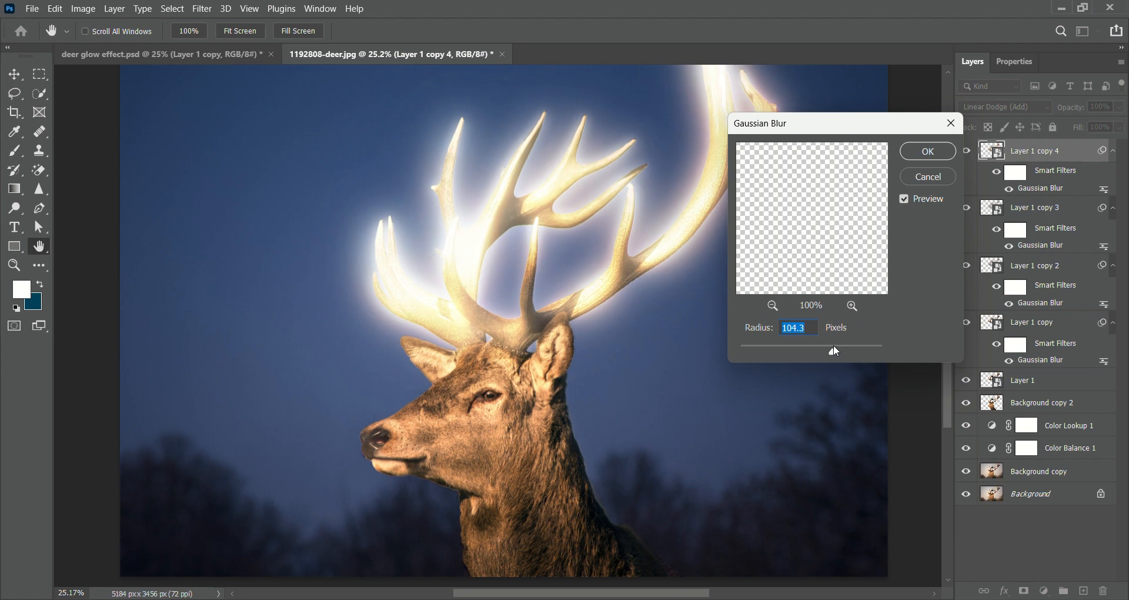
pyautogui.click(951, 123)
pyautogui.press('w')
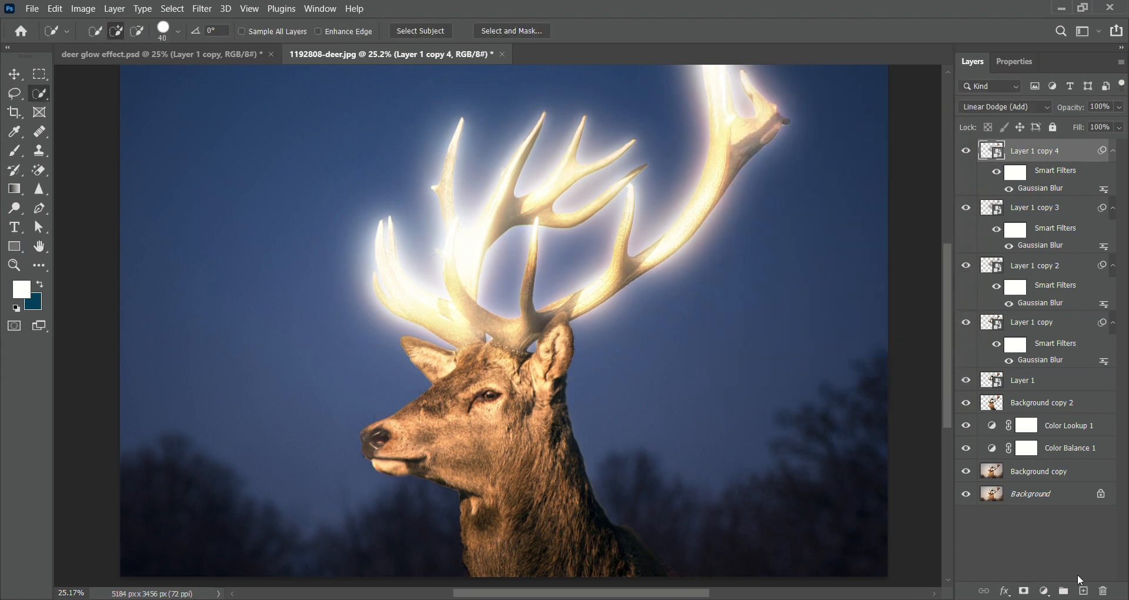
# Add a Hue/Saturation adjustment with hue +17 above the glow layers and clip it to Layer 1 copy 4.
pyautogui.click(1045, 591)
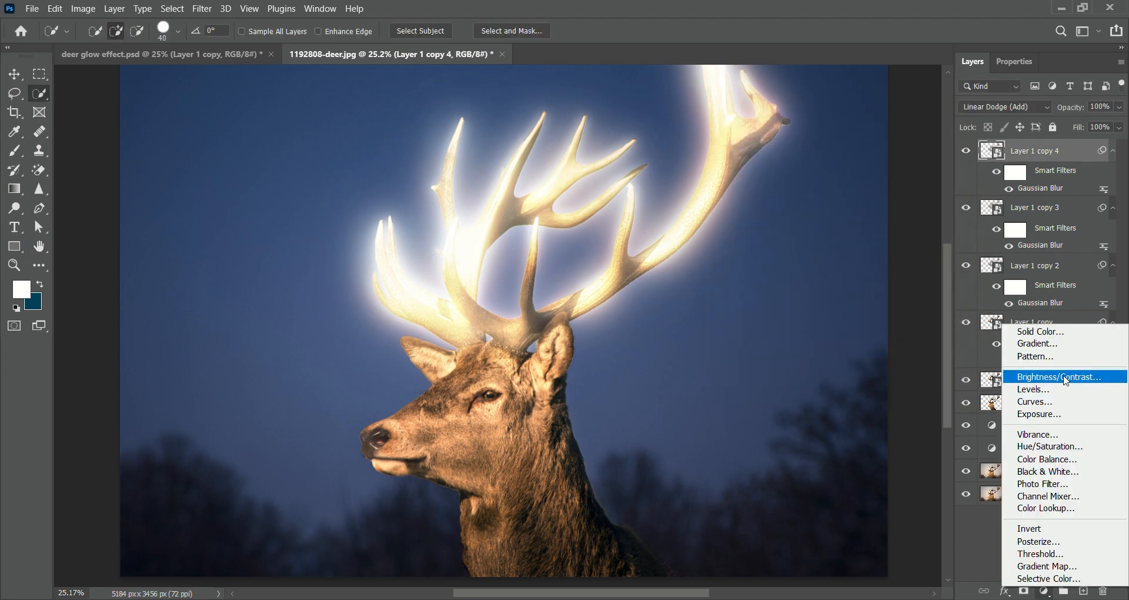
pyautogui.click(1049, 446)
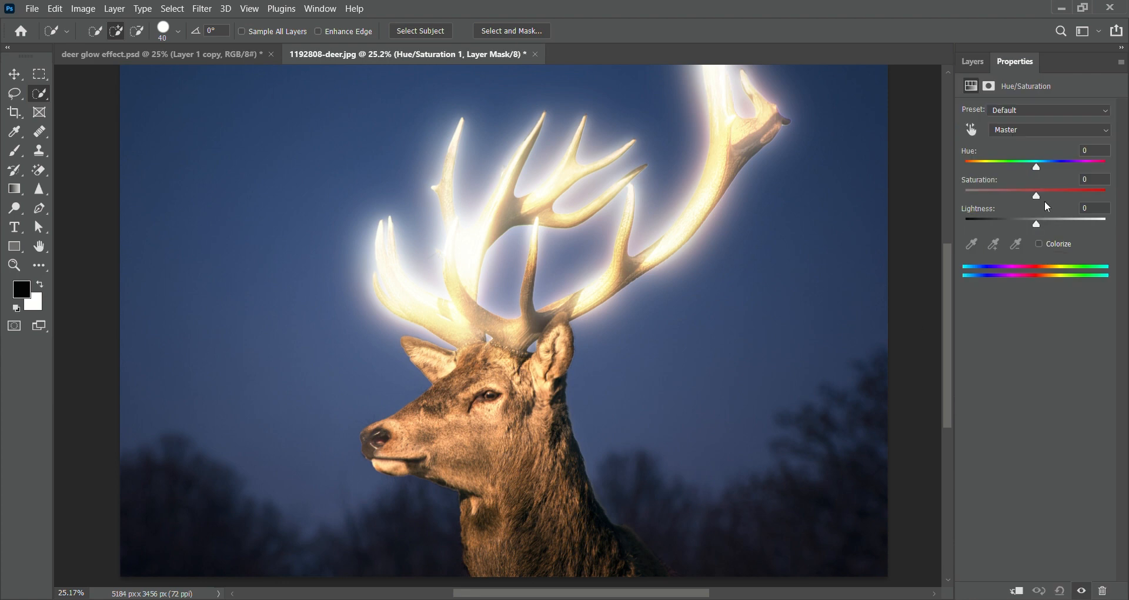
pyautogui.moveTo(1037, 167)
pyautogui.mouseDown()
pyautogui.moveTo(1027, 168)
pyautogui.moveTo(1058, 168)
pyautogui.moveTo(1049, 168)
pyautogui.mouseUp()
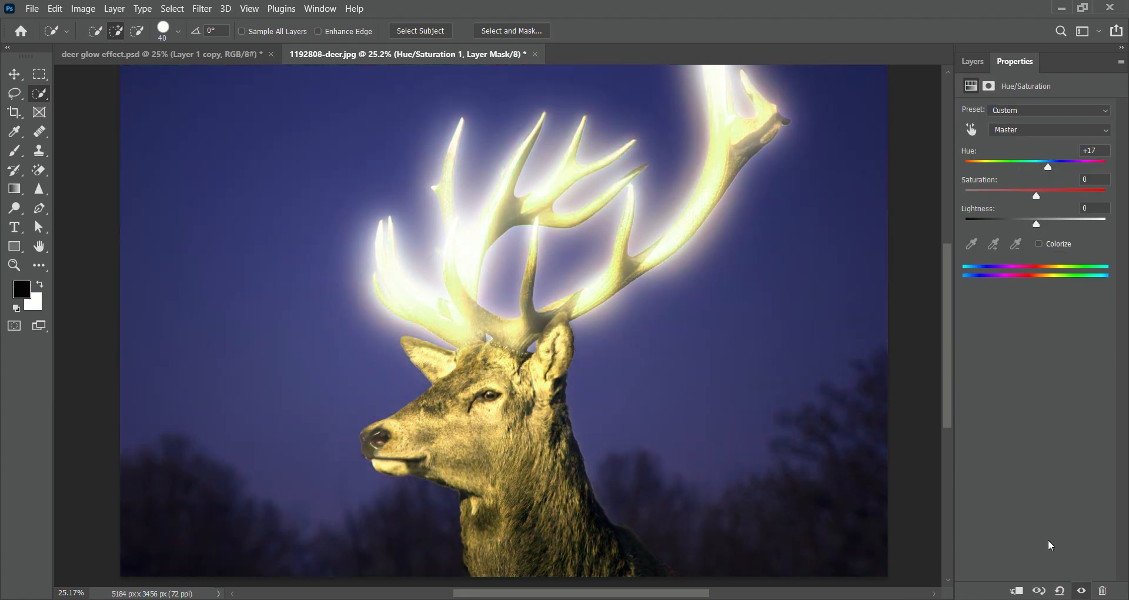
pyautogui.click(1016, 590)
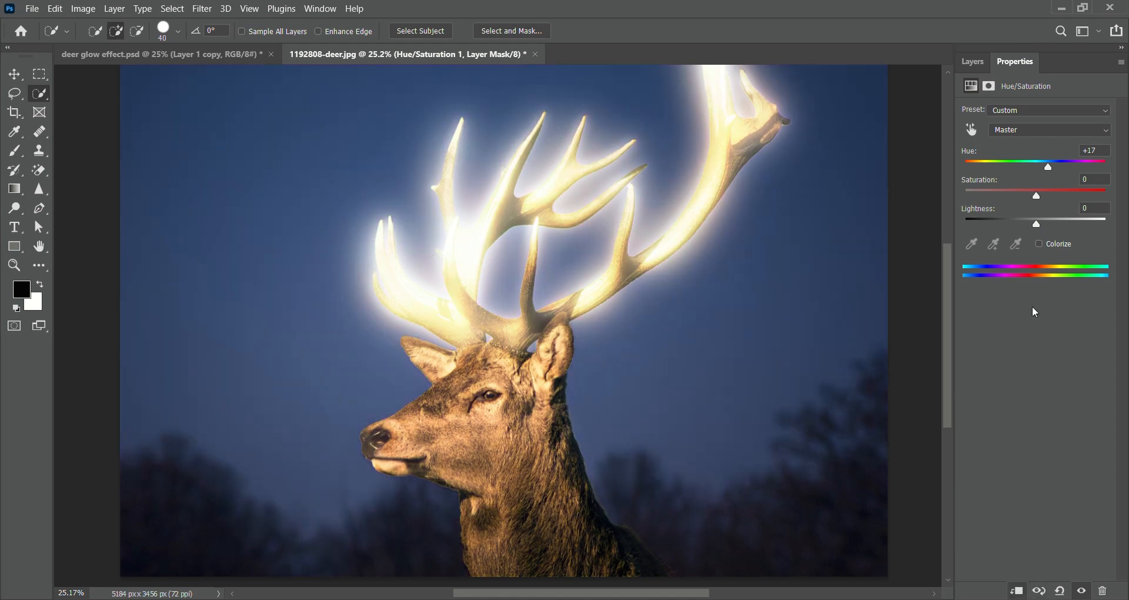
# Set the clipped Hue/Saturation adjustment's lightness to -76, raise its saturation to the maximum and shift its hue below -17.
pyautogui.moveTo(1048, 168); pyautogui.dragTo(1024, 170)
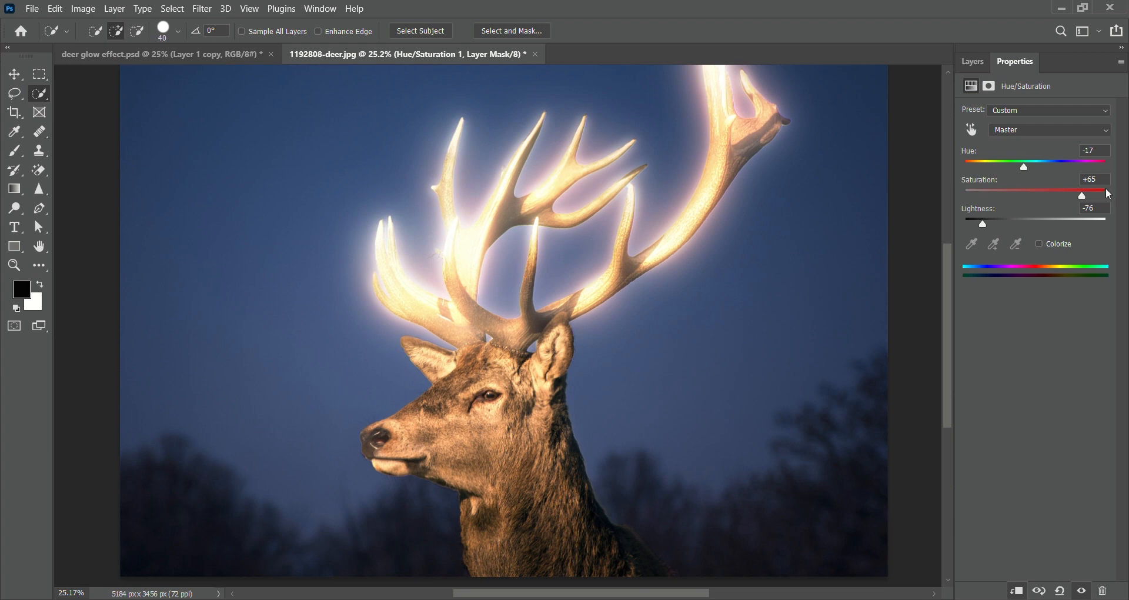
pyautogui.moveTo(1082, 197); pyautogui.dragTo(1127, 202)
pyautogui.moveTo(1022, 171)
pyautogui.mouseDown()
pyautogui.moveTo(1048, 172)
pyautogui.moveTo(1003, 178)
pyautogui.moveTo(1123, 172)
pyautogui.moveTo(983, 171)
pyautogui.moveTo(1008, 178)
pyautogui.mouseUp()
pyautogui.click(974, 62)
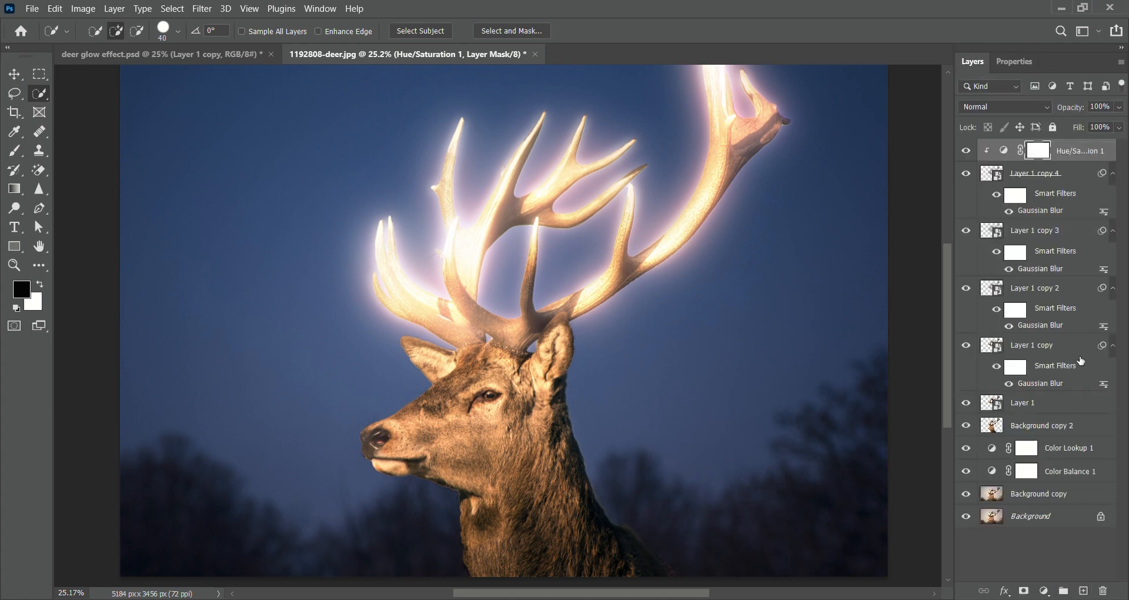
# Add a Curves adjustment above Background copy 2 and darken the midtones with an RGB point at input 111, output 66.
pyautogui.click(1071, 553)
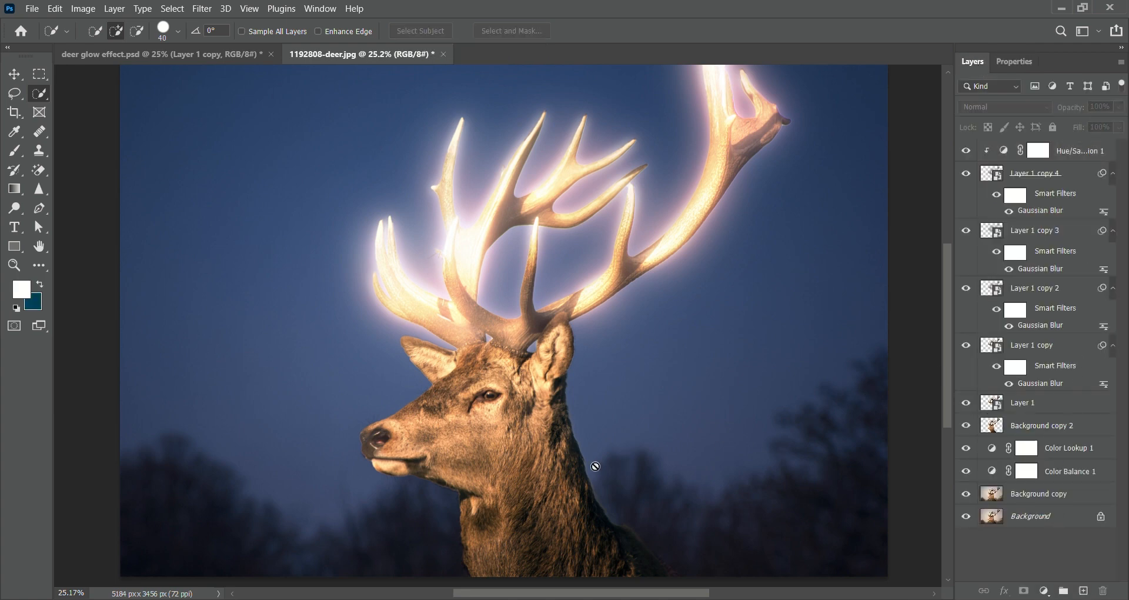
pyautogui.click(1038, 429)
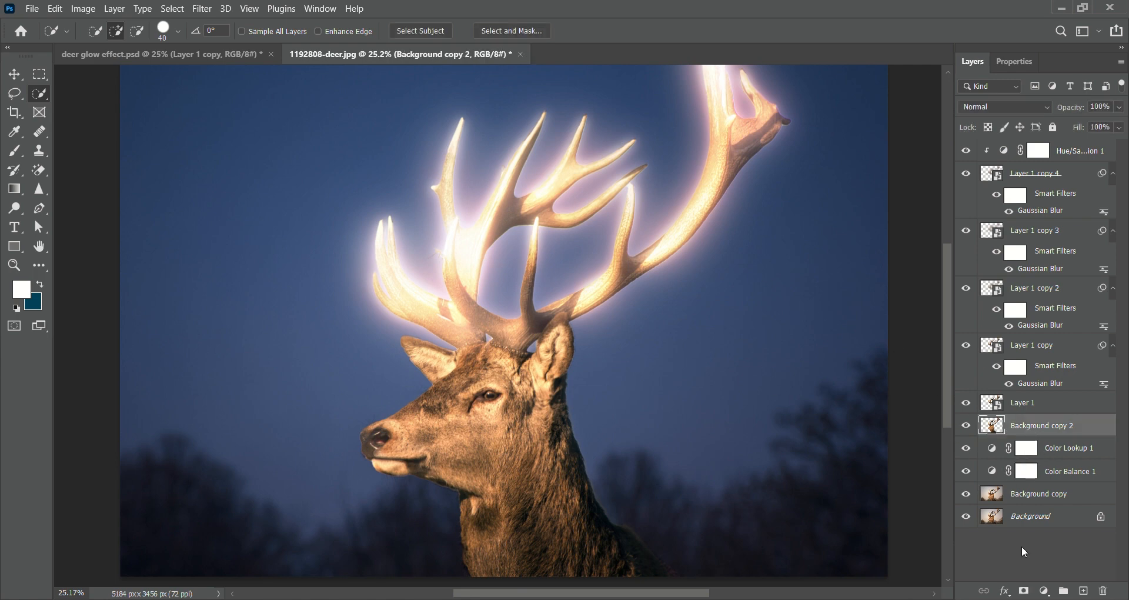
pyautogui.click(1044, 590)
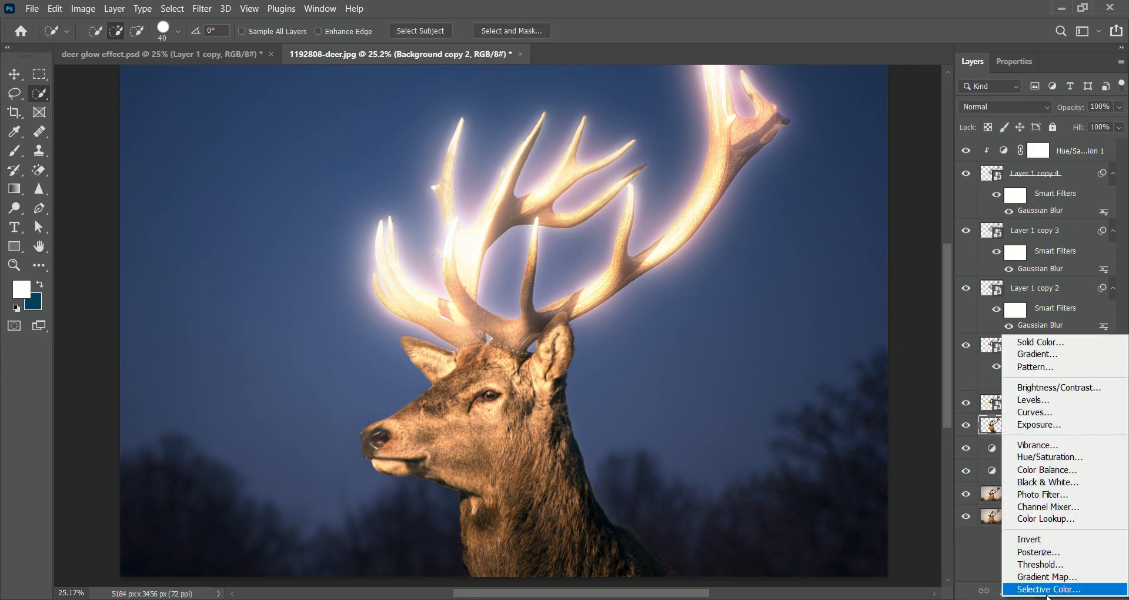
pyautogui.click(1036, 412)
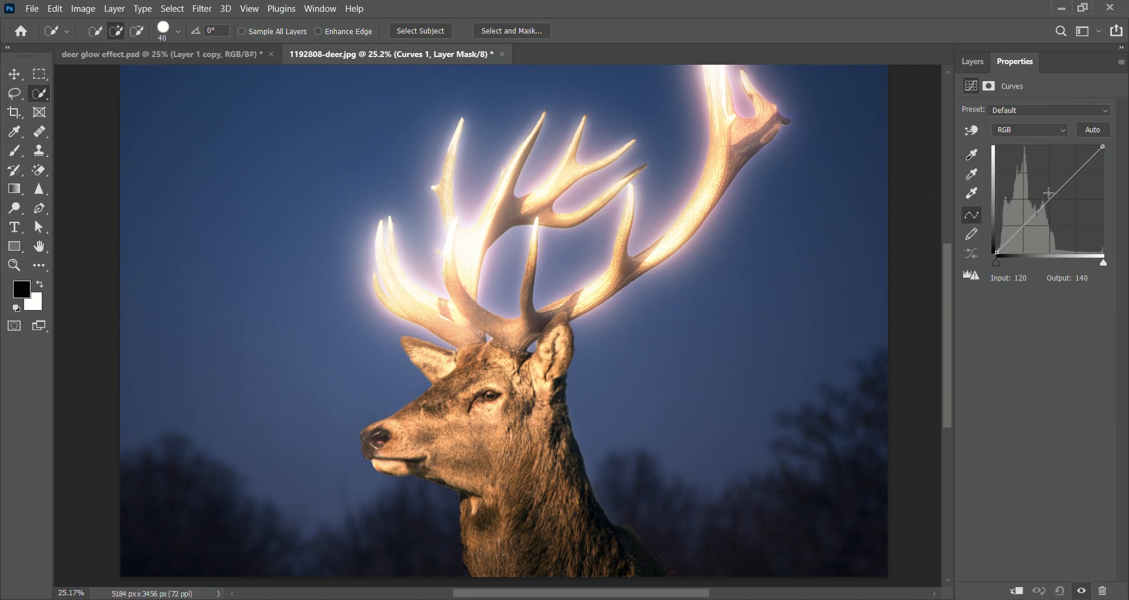
pyautogui.moveTo(1052, 209)
pyautogui.mouseDown()
pyautogui.moveTo(1056, 232)
pyautogui.moveTo(1044, 224)
pyautogui.mouseUp()
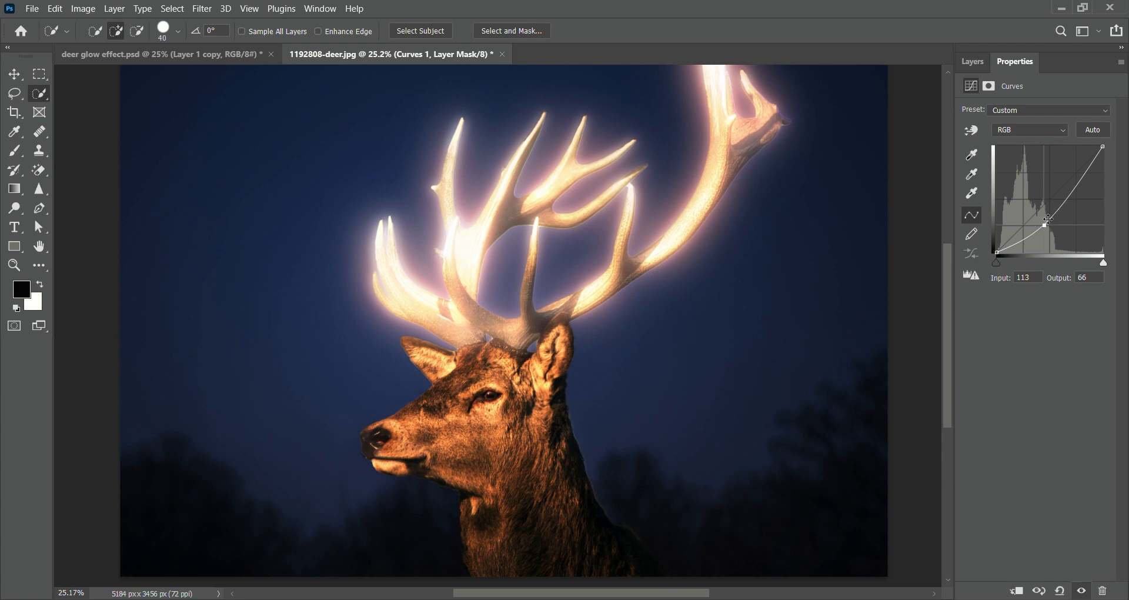
pyautogui.moveTo(1043, 226); pyautogui.dragTo(1043, 232)
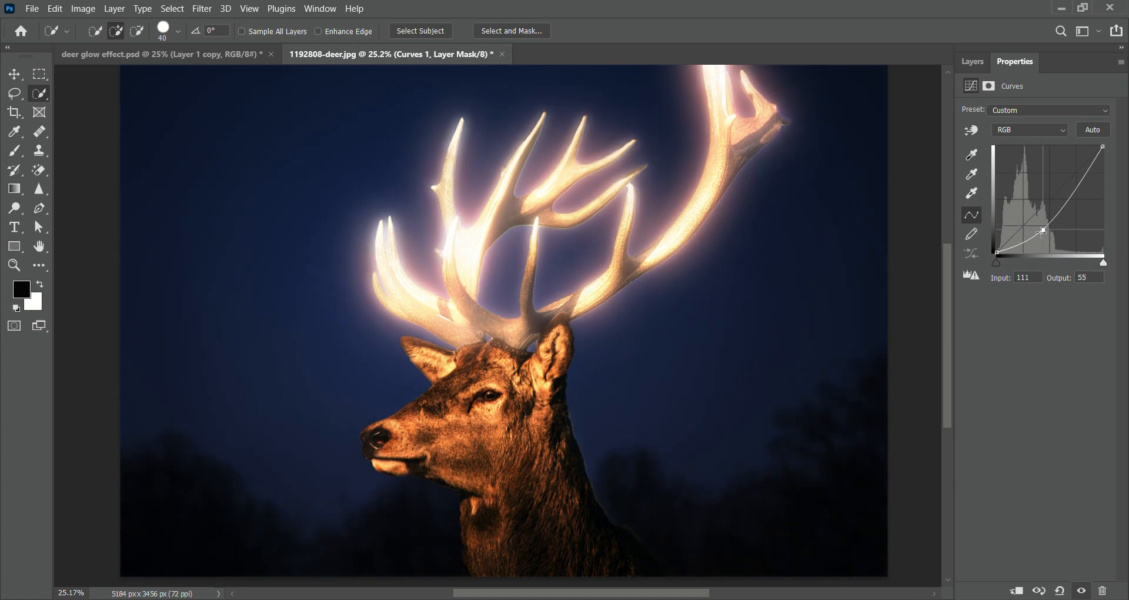
pyautogui.moveTo(1043, 232); pyautogui.dragTo(1043, 227)
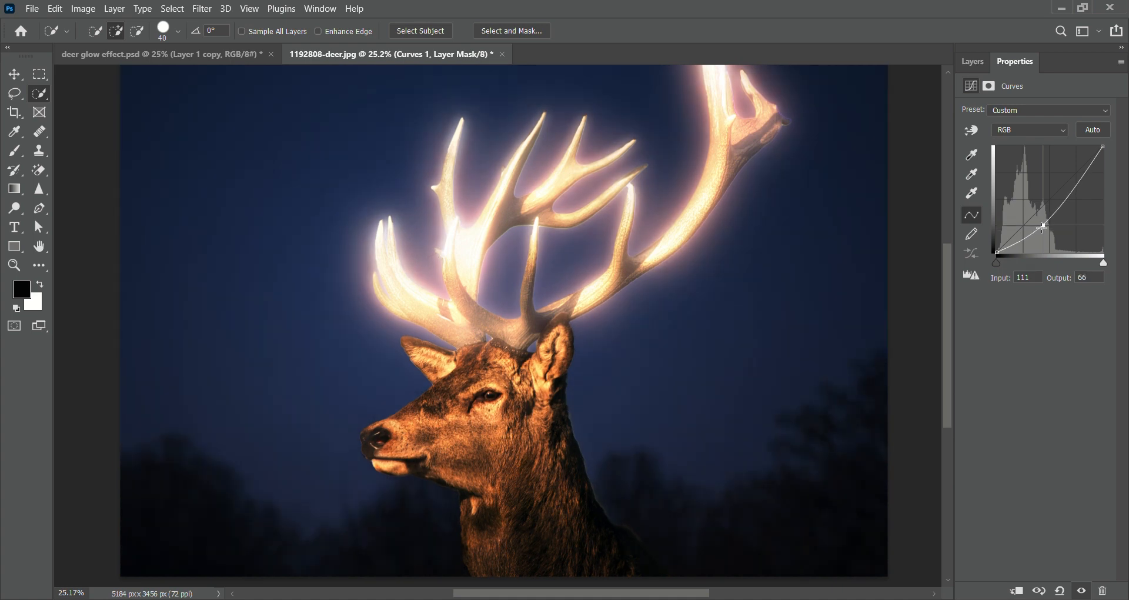
pyautogui.click(973, 59)
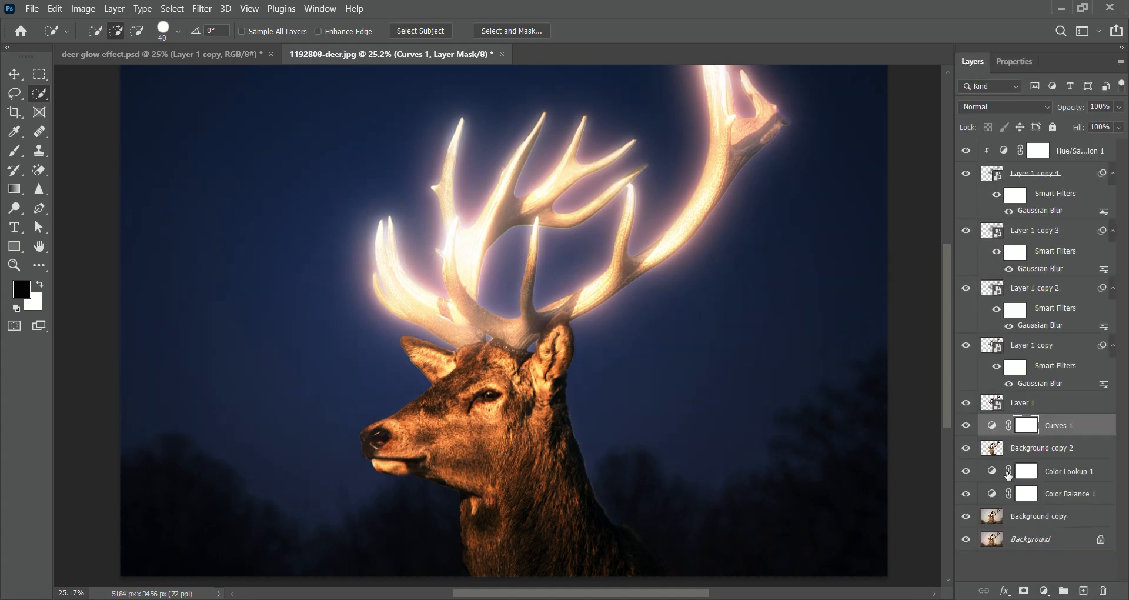
pyautogui.moveTo(1046, 430)
pyautogui.mouseDown()
pyautogui.moveTo(1044, 171)
pyautogui.moveTo(1045, 426)
pyautogui.mouseUp()
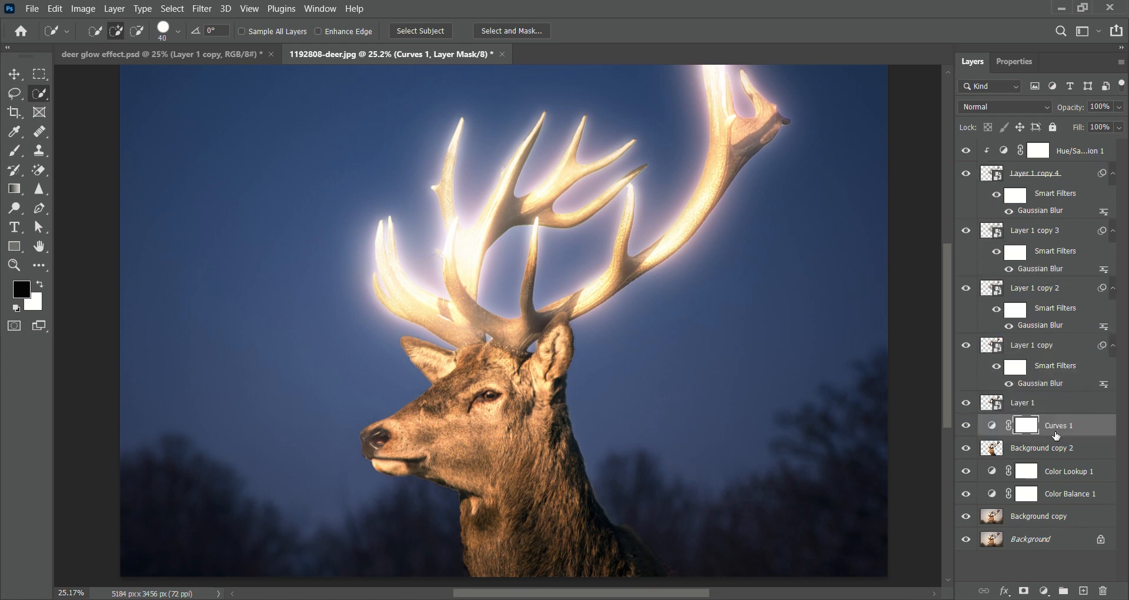
# Add a Levels adjustment directly above Curves 1 and fine-tune its RGB input levels.
pyautogui.click(1045, 591)
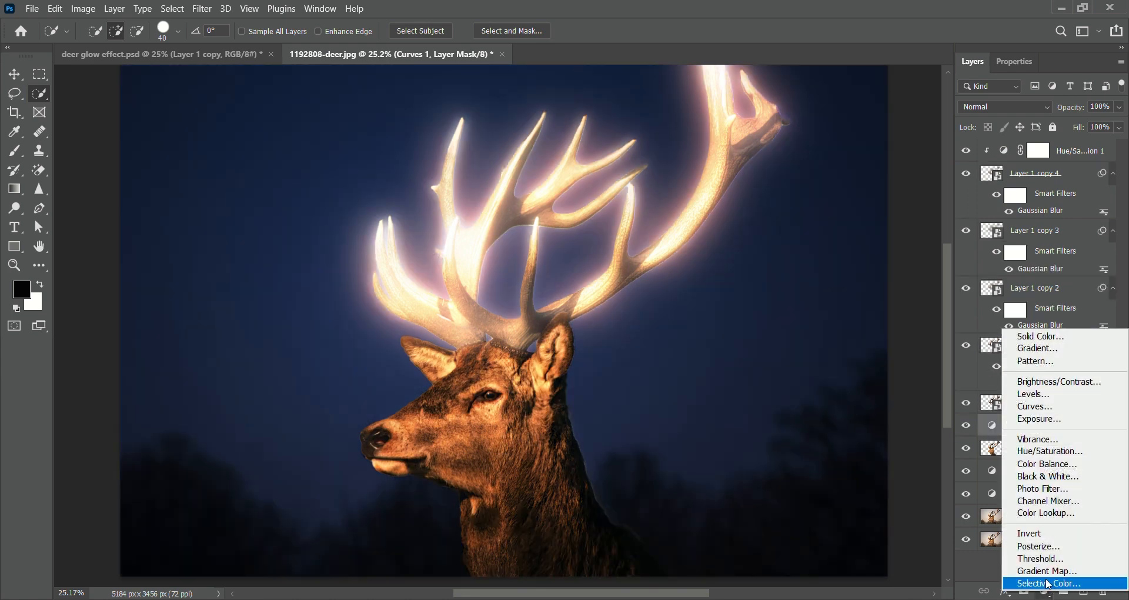
pyautogui.click(1044, 399)
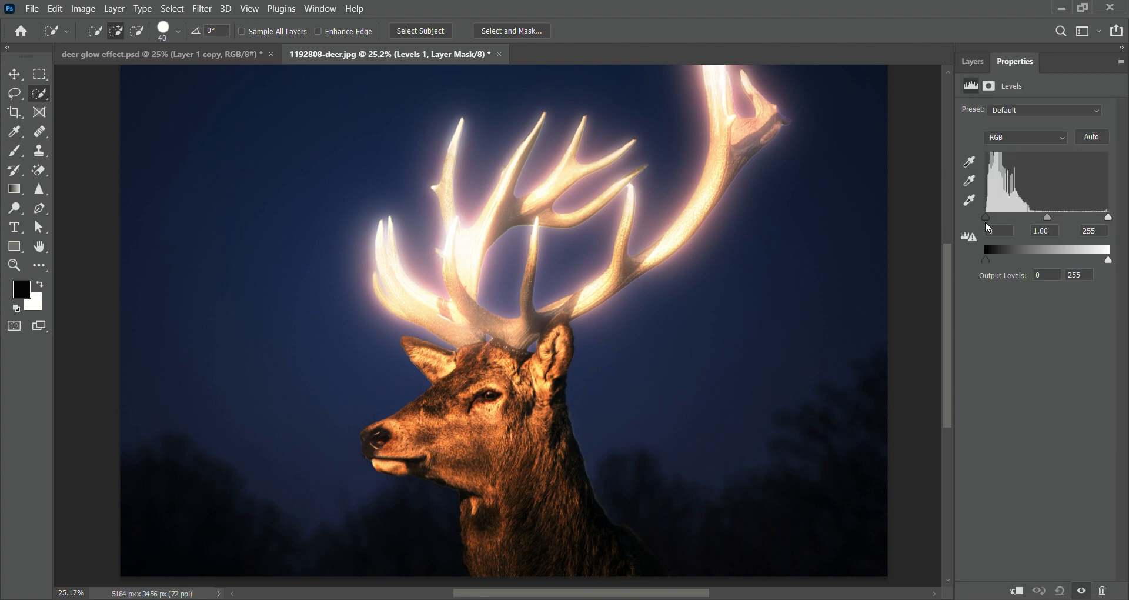
pyautogui.moveTo(986, 218); pyautogui.dragTo(1116, 222)
pyautogui.click(983, 67)
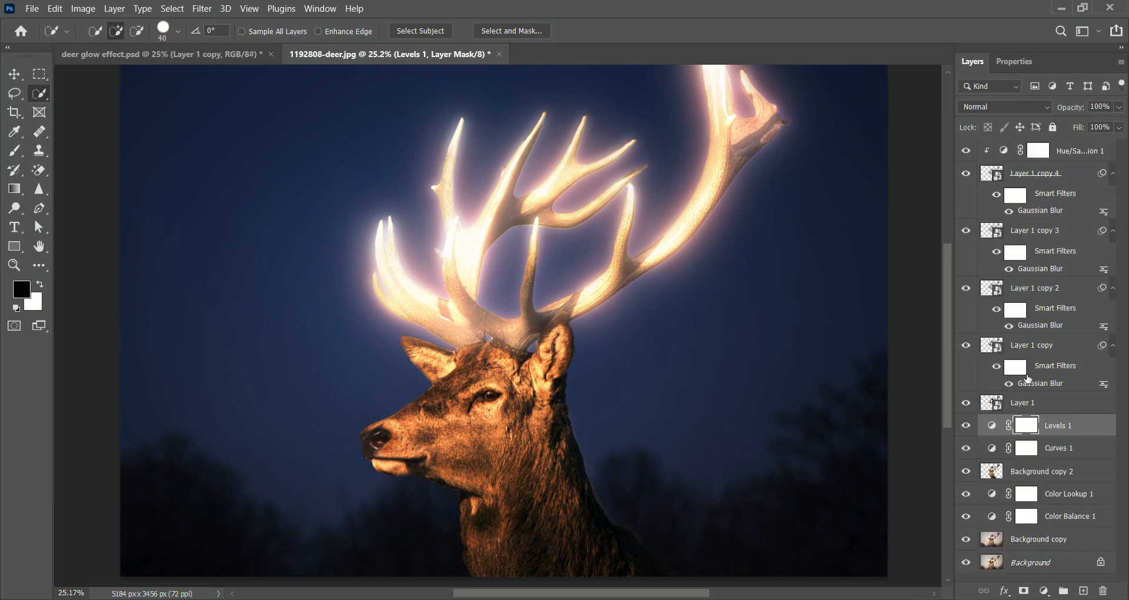
# Select the clipped Hue/Saturation adjustment above Layer 1 copy 4.
pyautogui.click(994, 158)
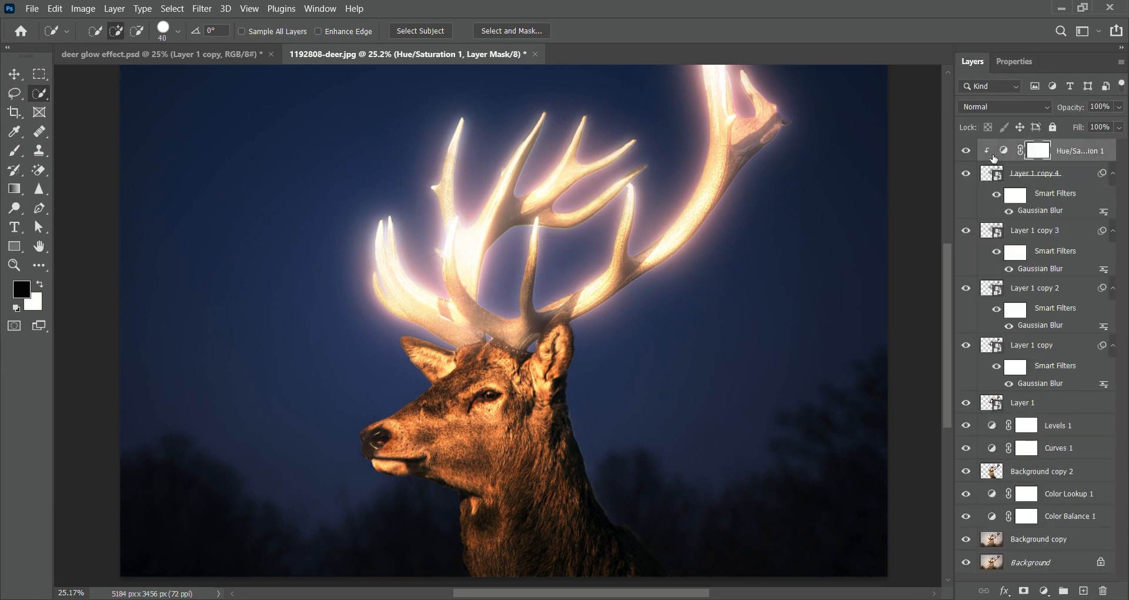